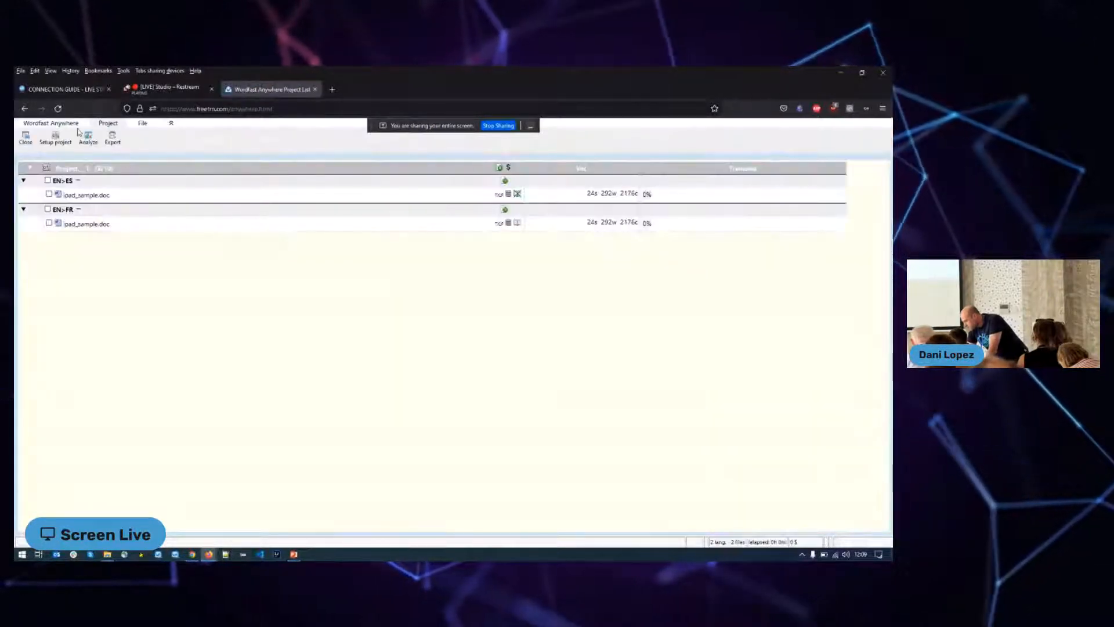
Close the open project to return to the project list and hide the screen-sharing notice.
click(27, 138)
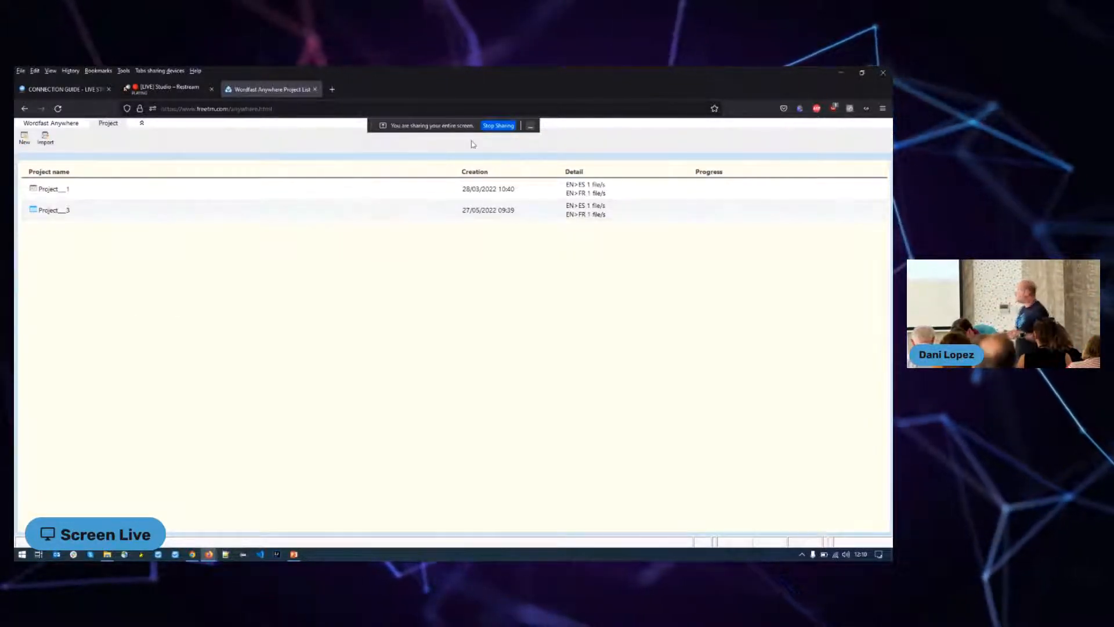
click(531, 127)
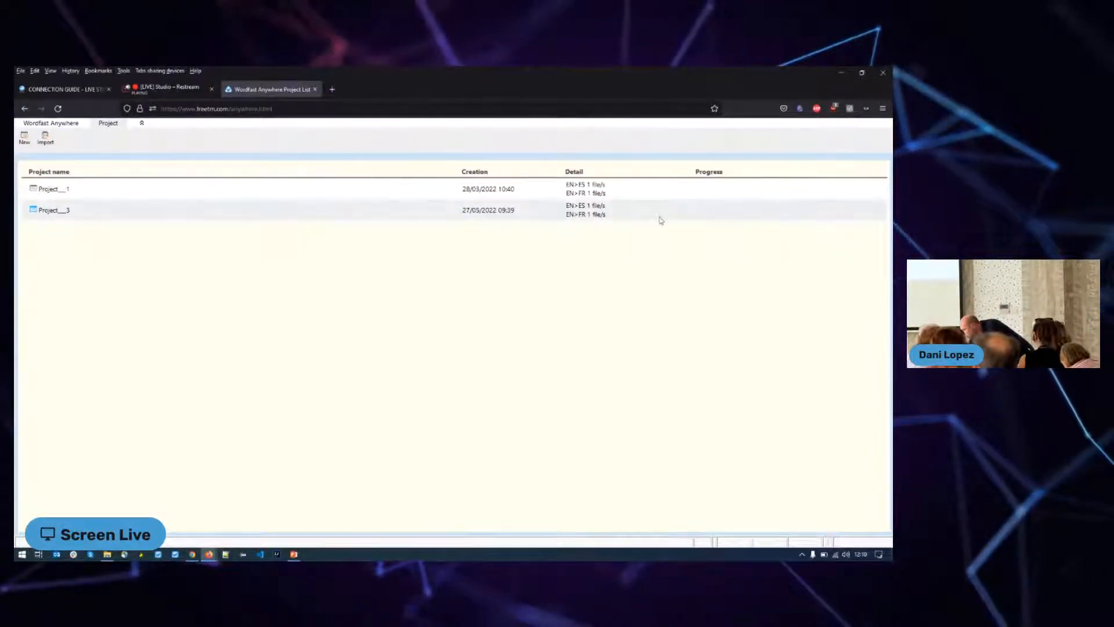
Enlarge the browser page zoom to 170% so the project list is easier to read.
click(881, 109)
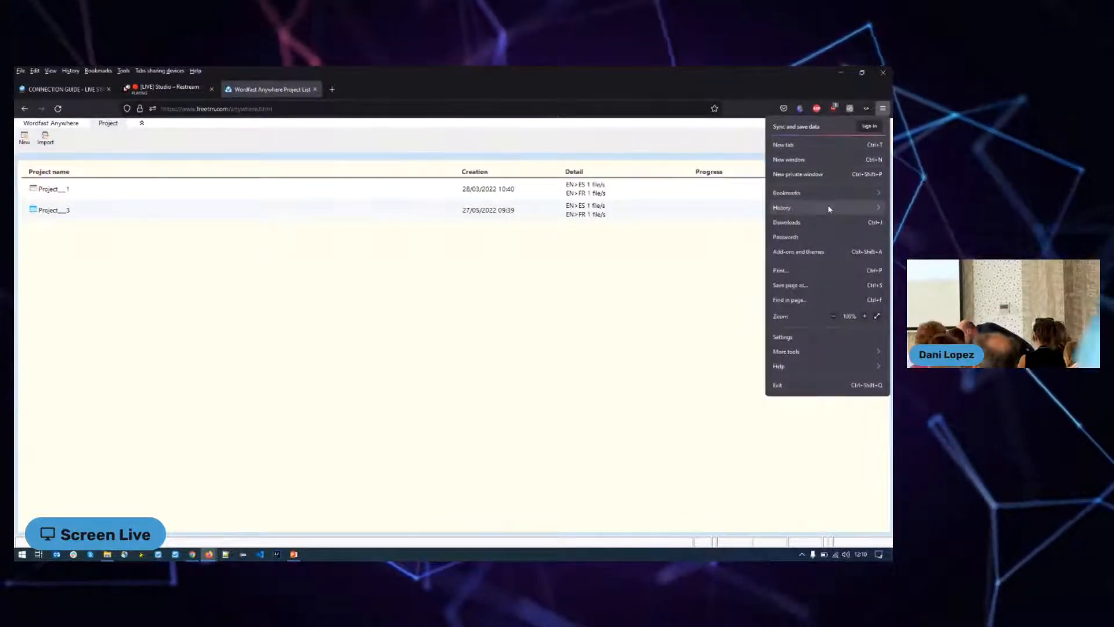
click(865, 317)
click(865, 316)
click(865, 317)
click(864, 317)
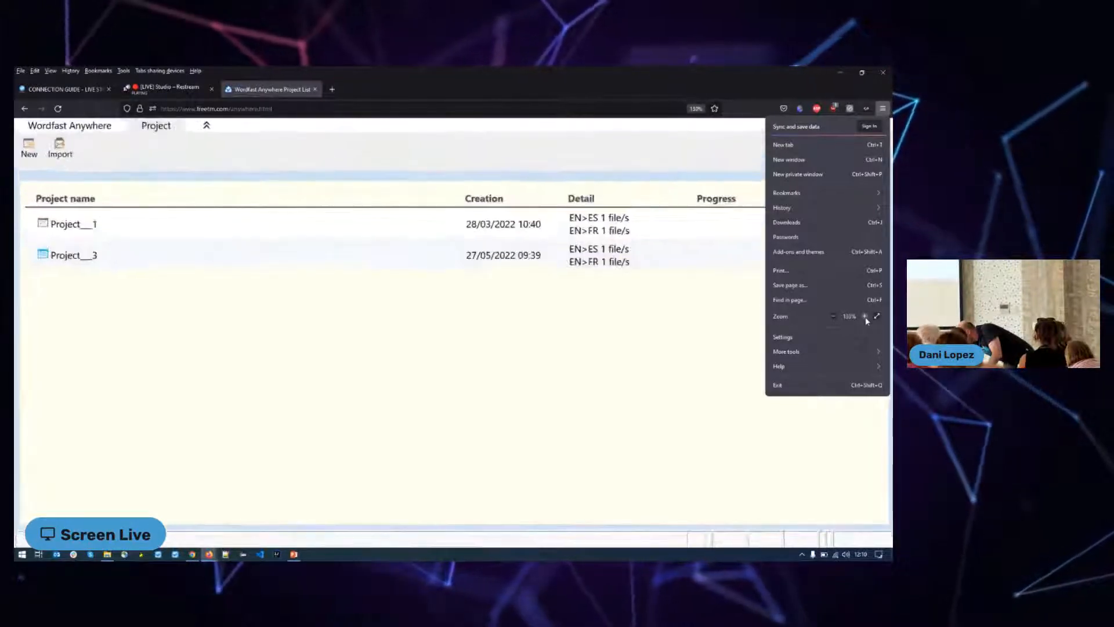
click(865, 317)
click(865, 317)
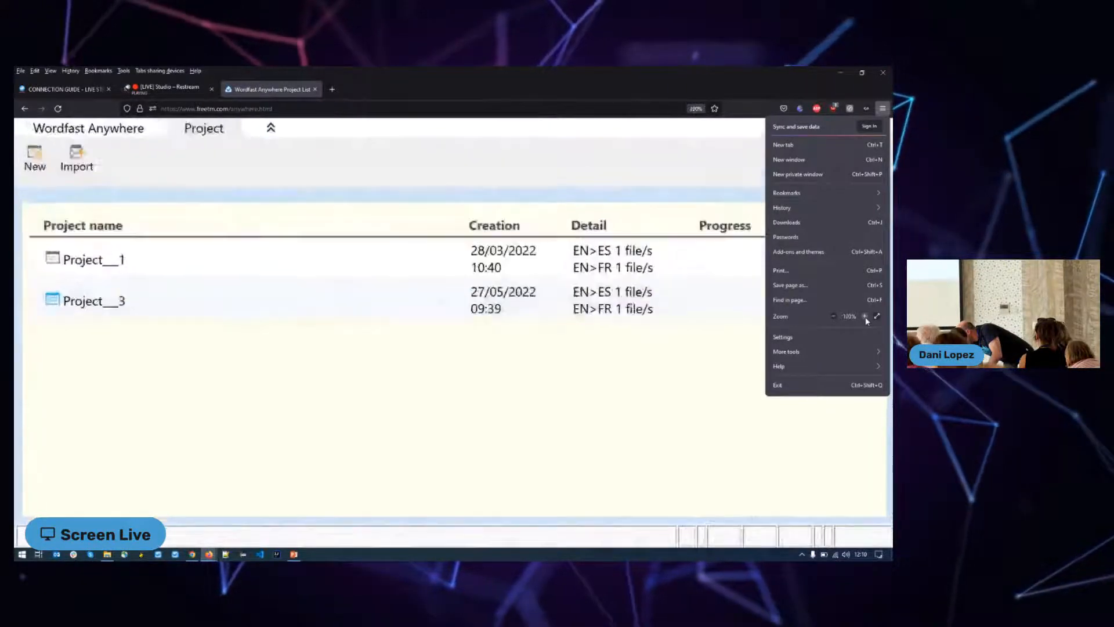
click(836, 316)
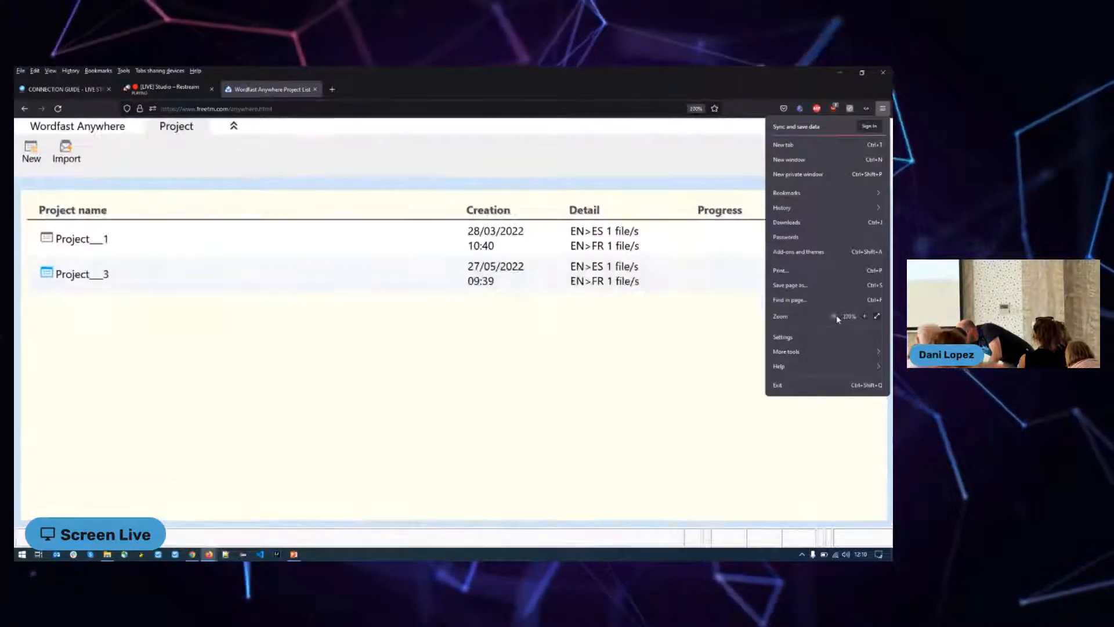
click(711, 312)
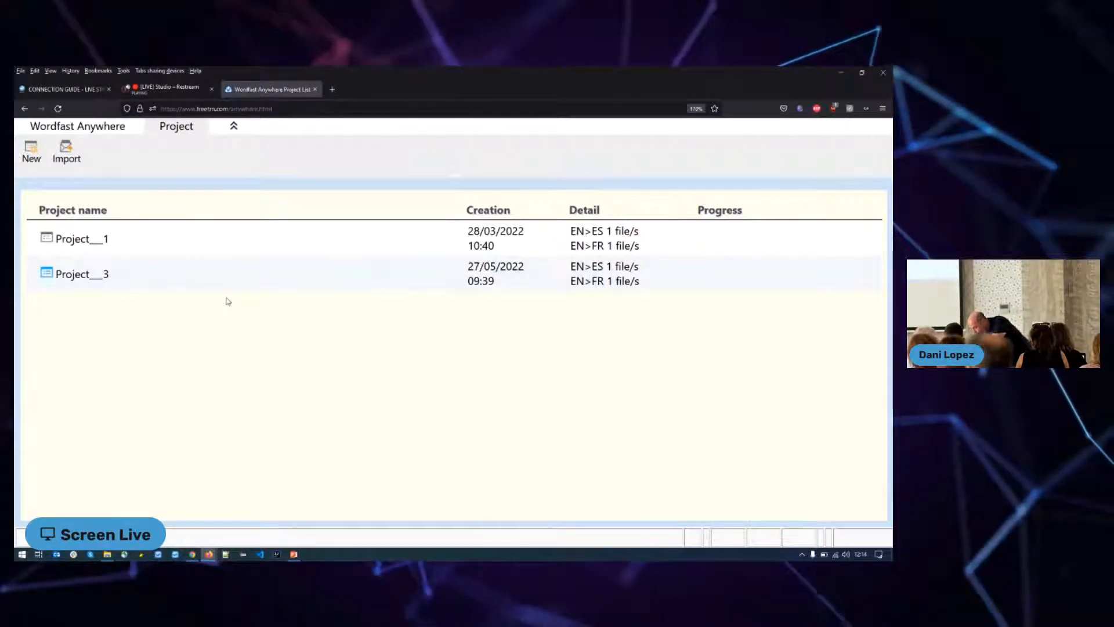
Open Project__1, inspect the file options for the EN>ES ipad_sample.doc, and return to the project list.
double_click(80, 241)
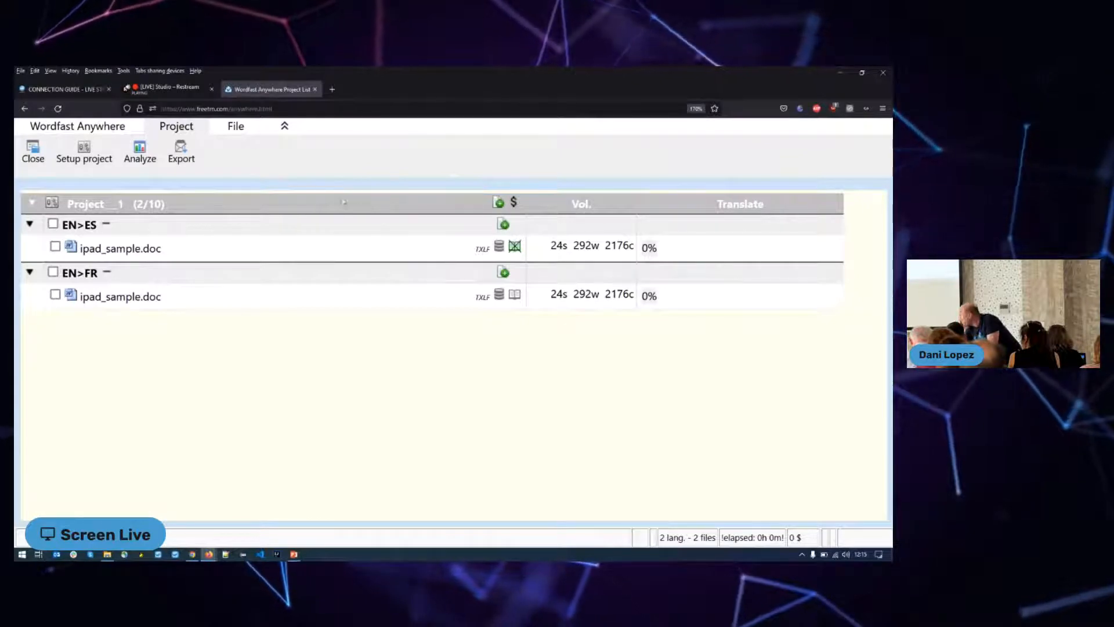
click(55, 247)
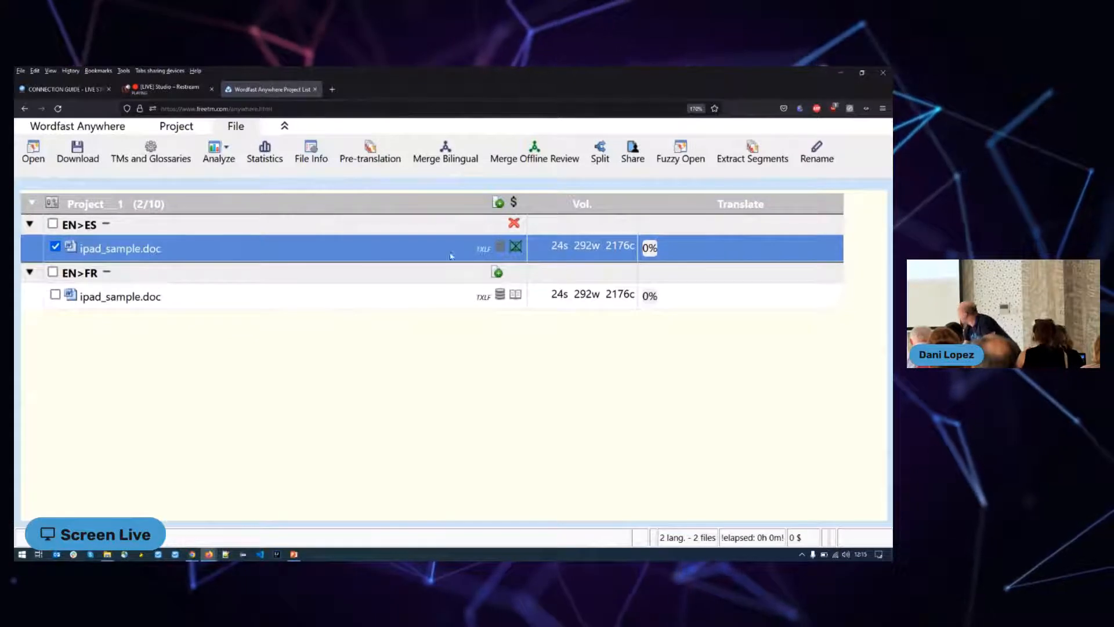
click(55, 247)
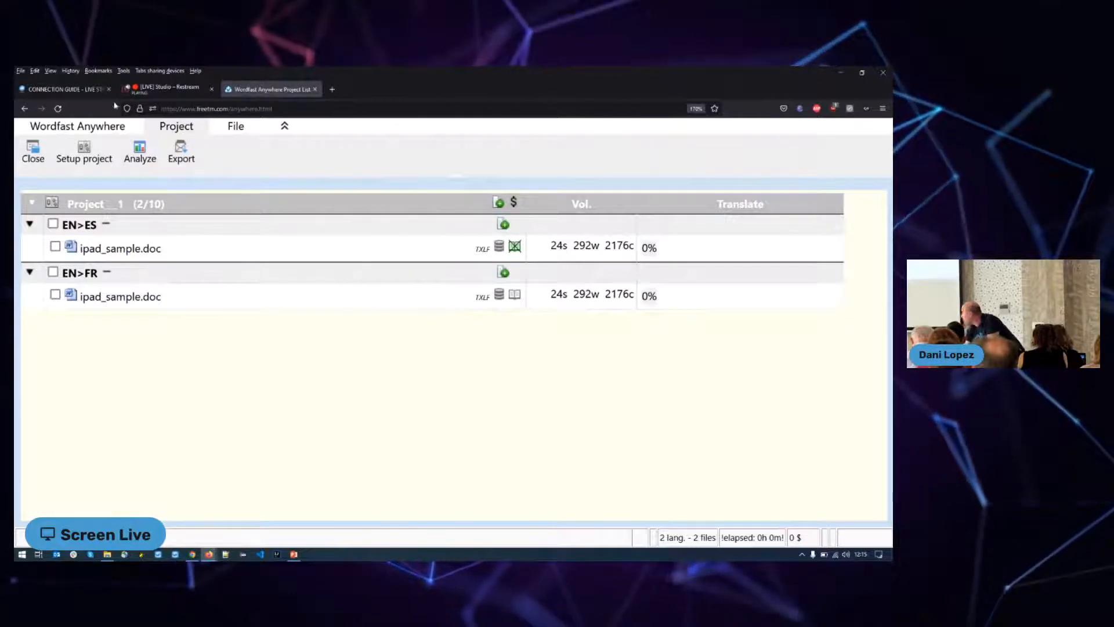
click(35, 154)
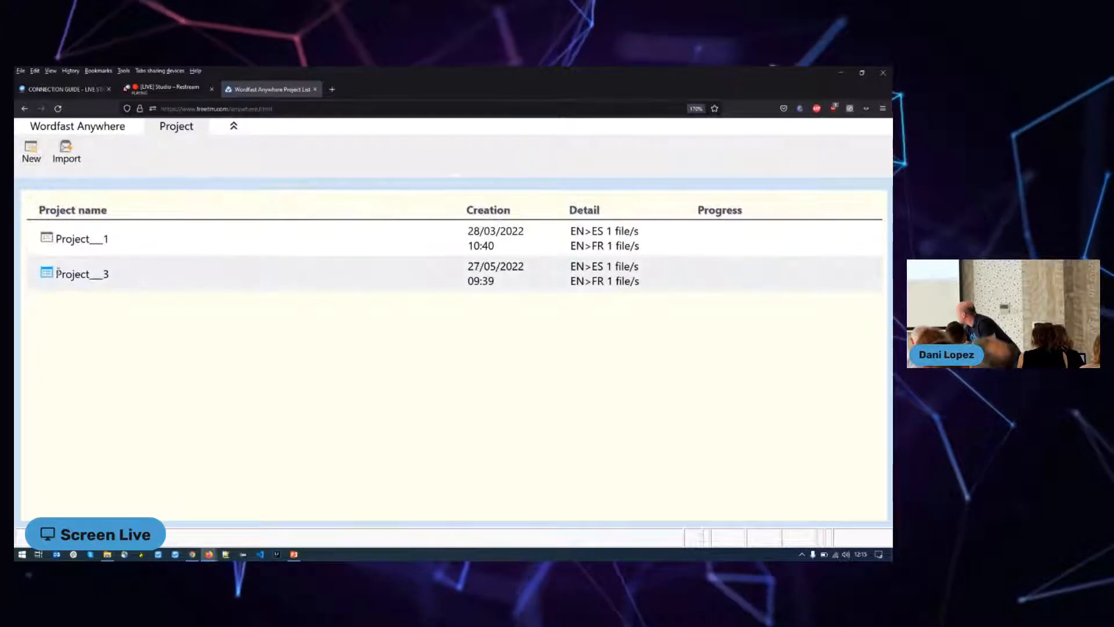
Open Project__3 and review its project setup without changing any settings.
double_click(57, 274)
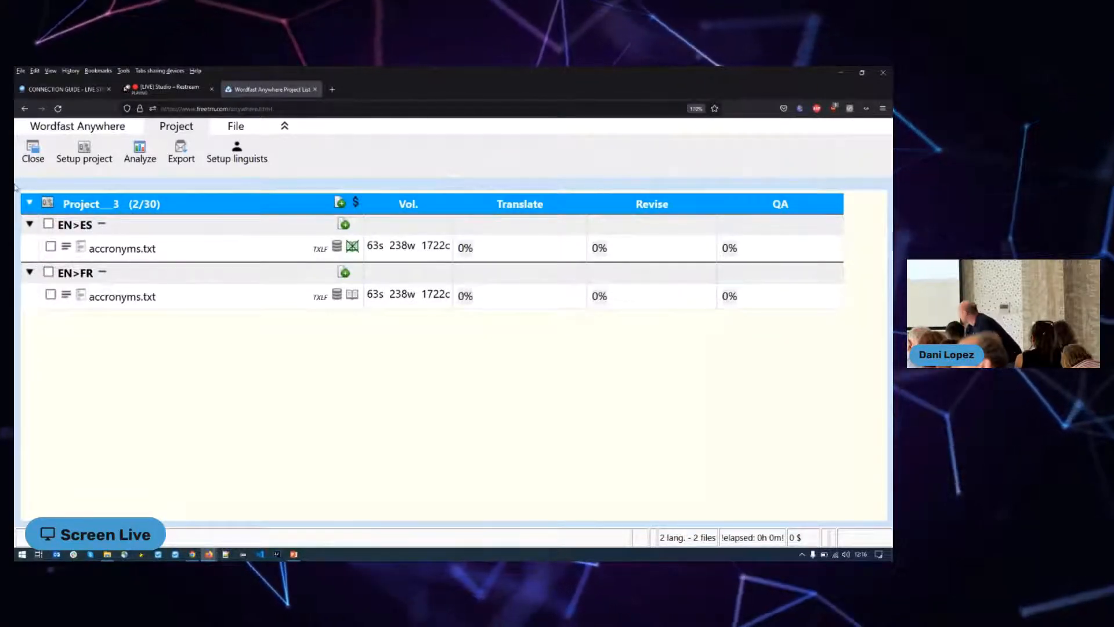
click(75, 204)
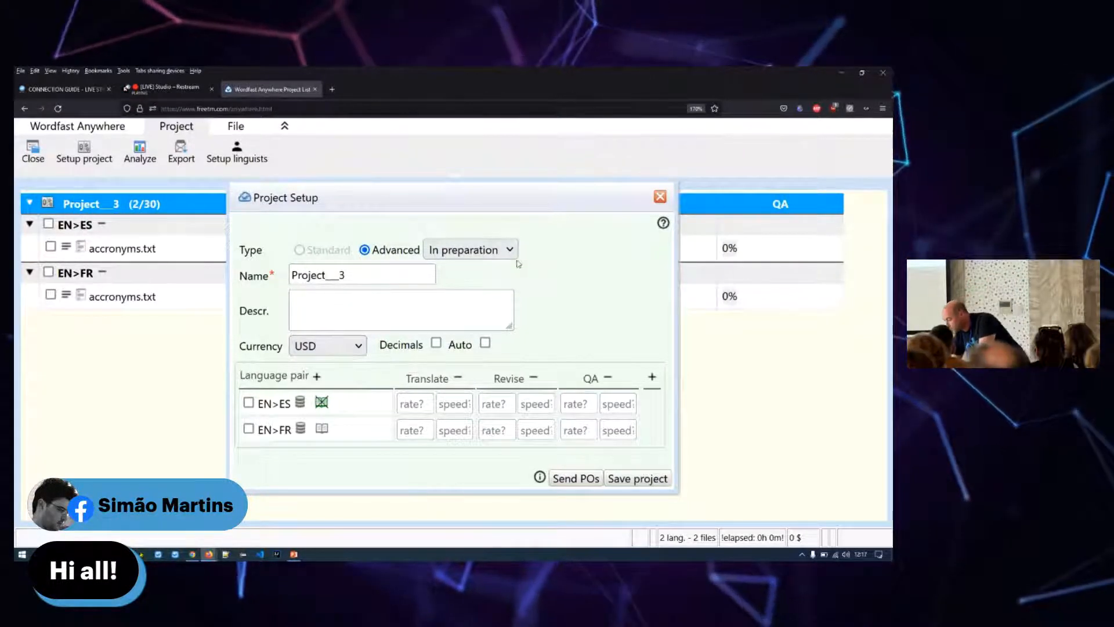
click(660, 197)
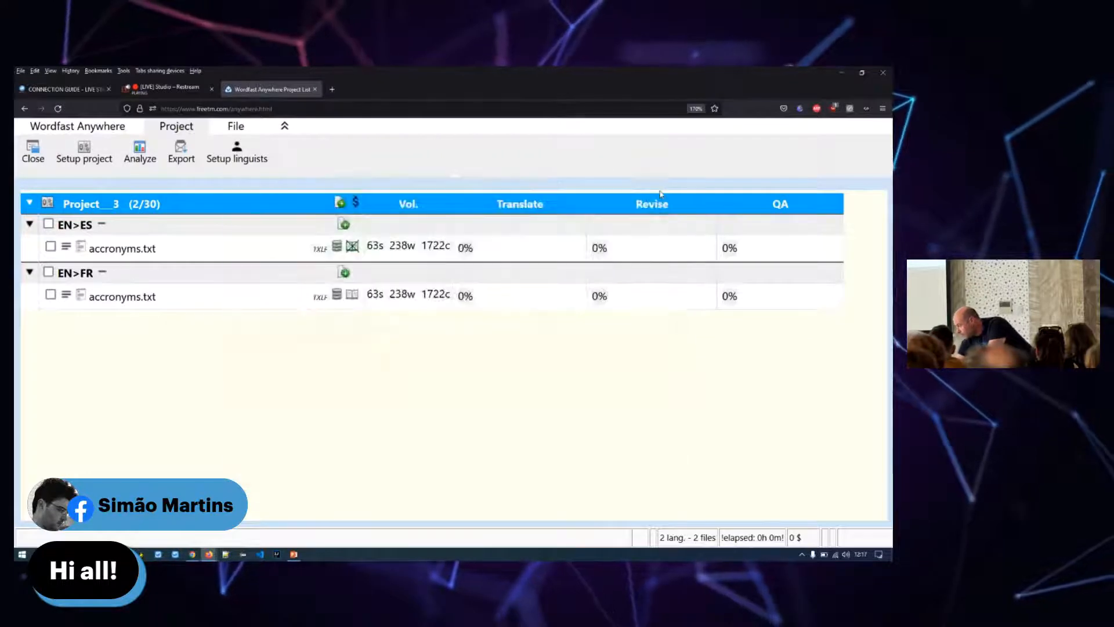
Show the cost figures for Project__3 and check the language pairs and task rates in its project setup.
click(358, 207)
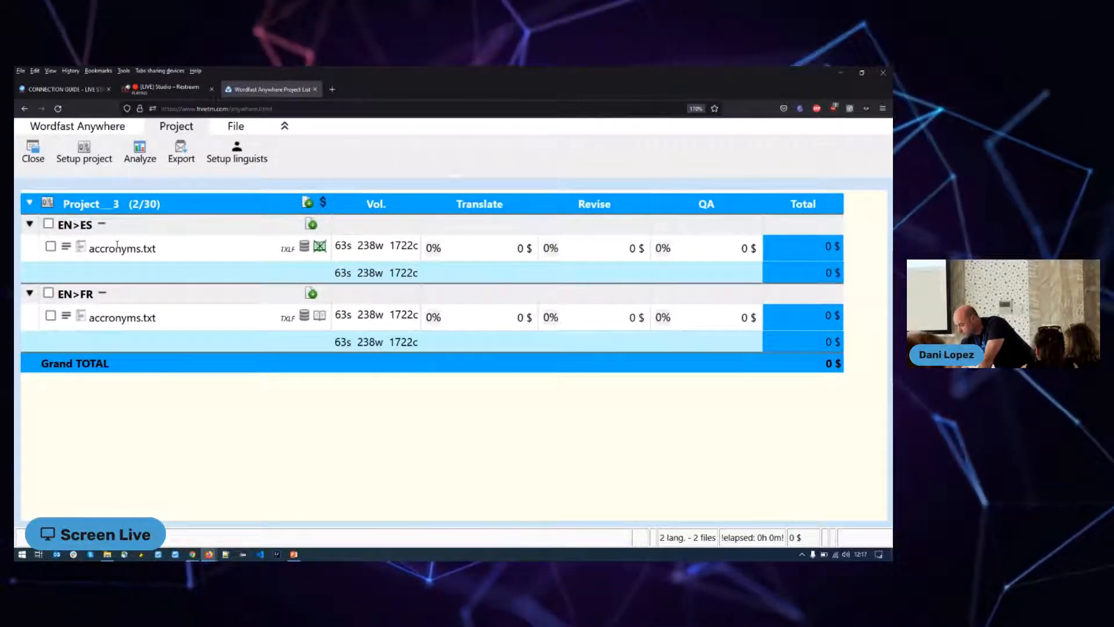
mouse_move(117, 244)
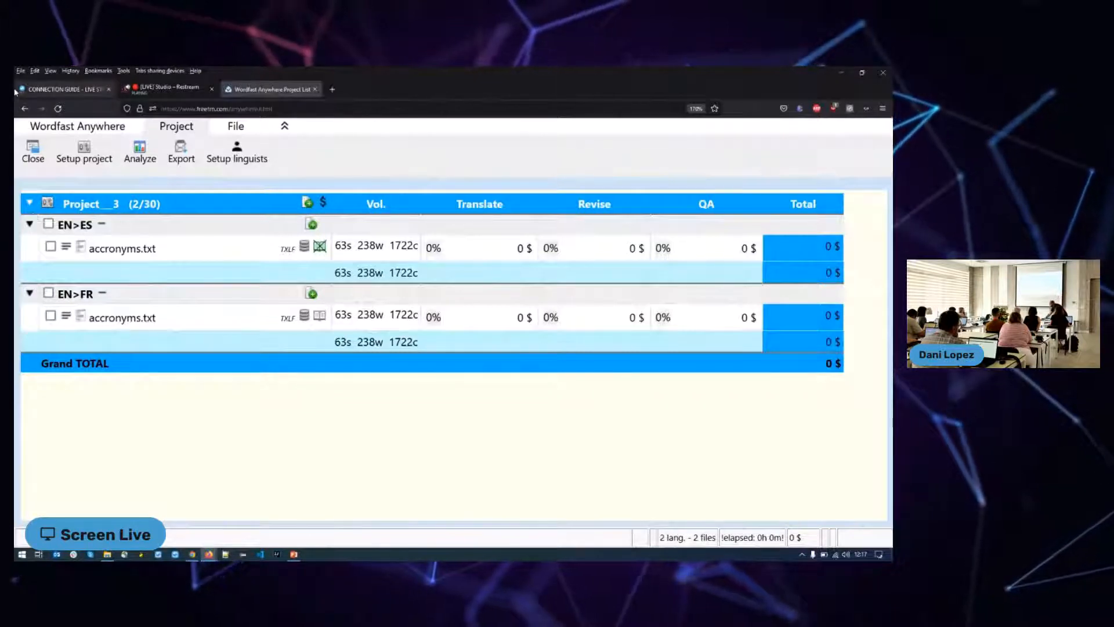
click(105, 203)
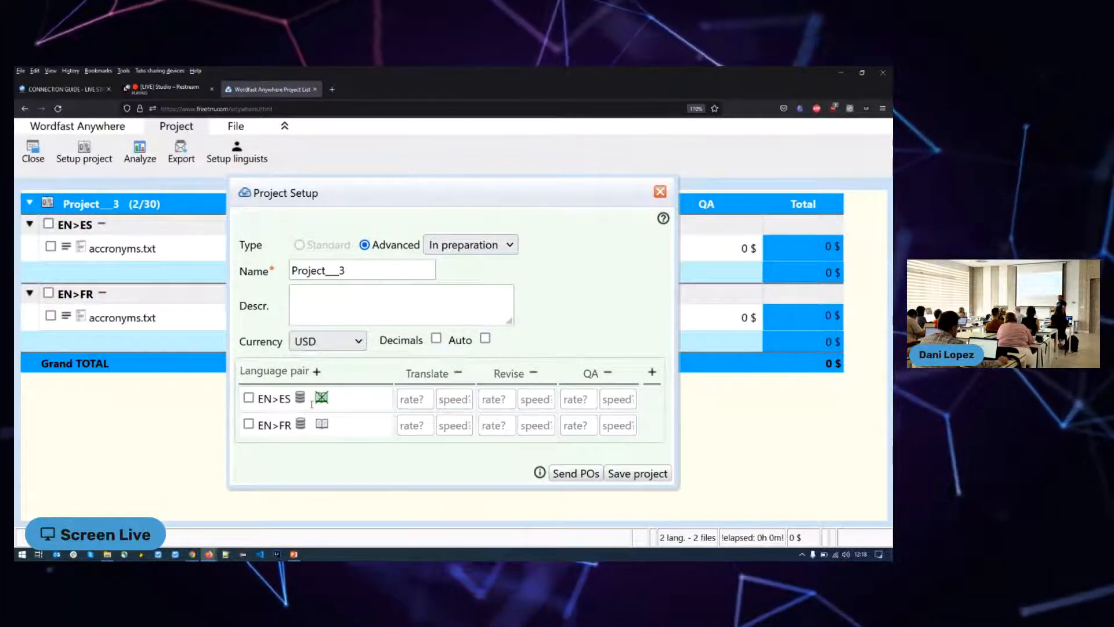
click(660, 190)
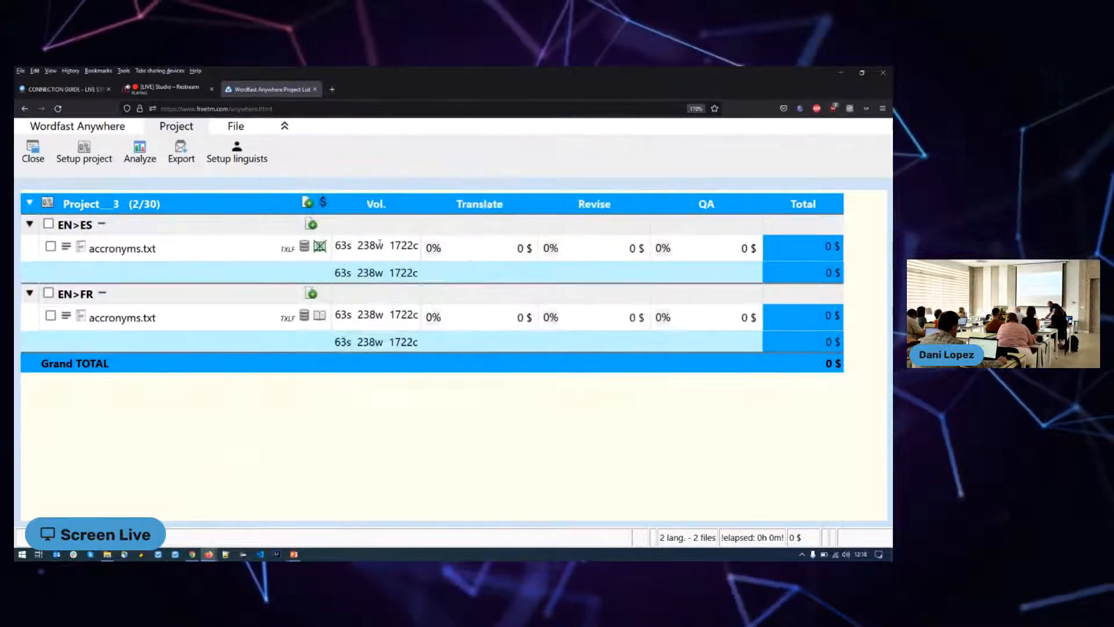
Examine the translation memories, glossaries and project task settings of the EN>ES accronyms.txt, leaving them unchanged.
click(305, 247)
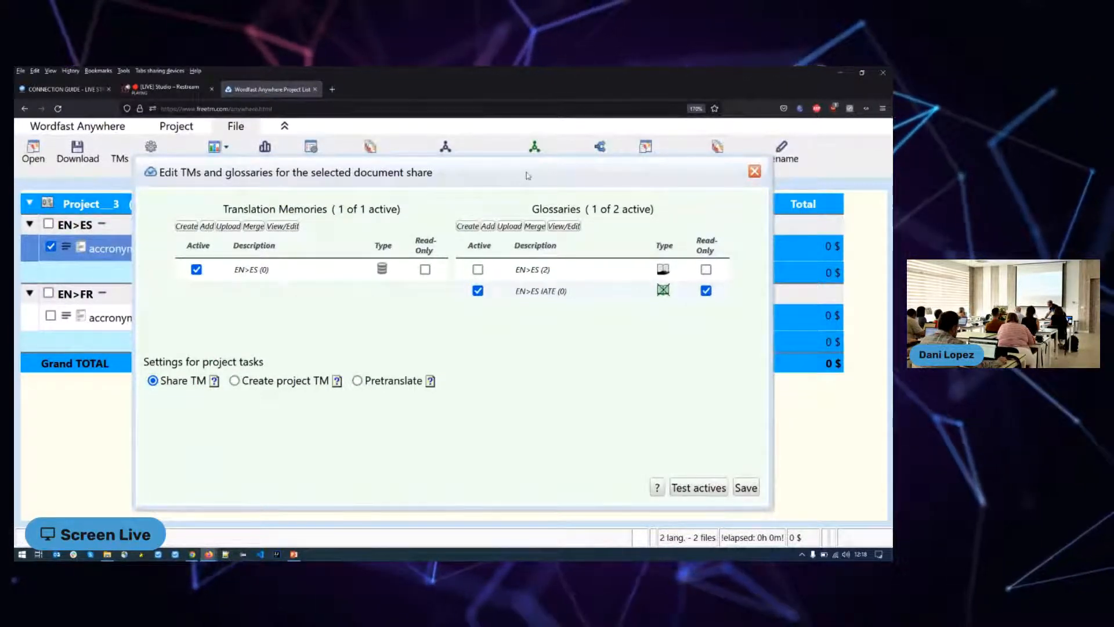
drag(530, 176, 582, 348)
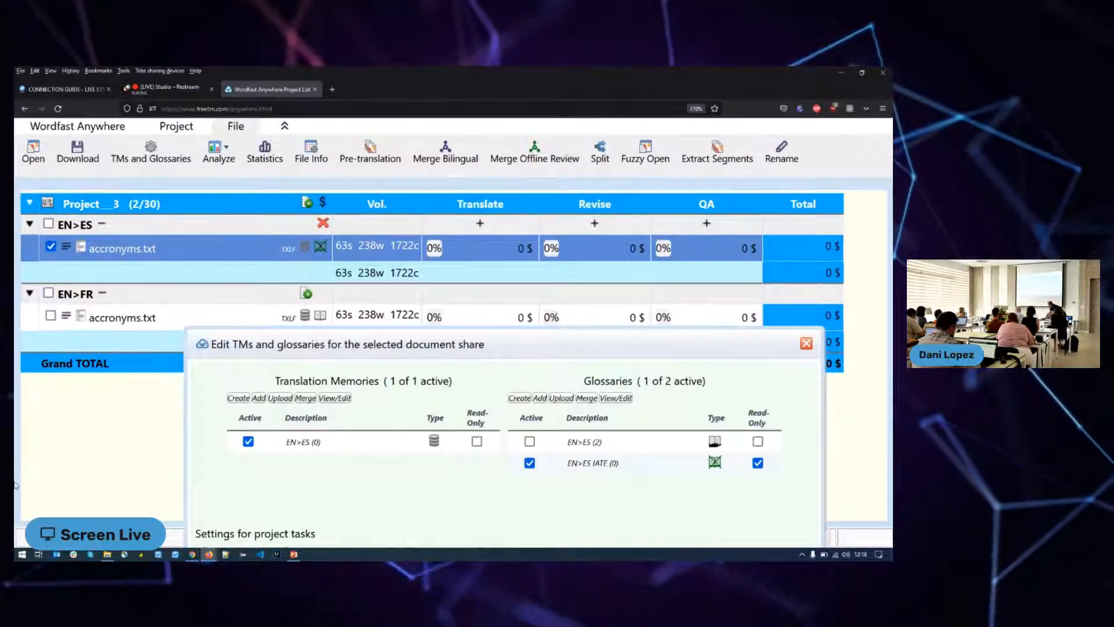
drag(468, 347, 439, 148)
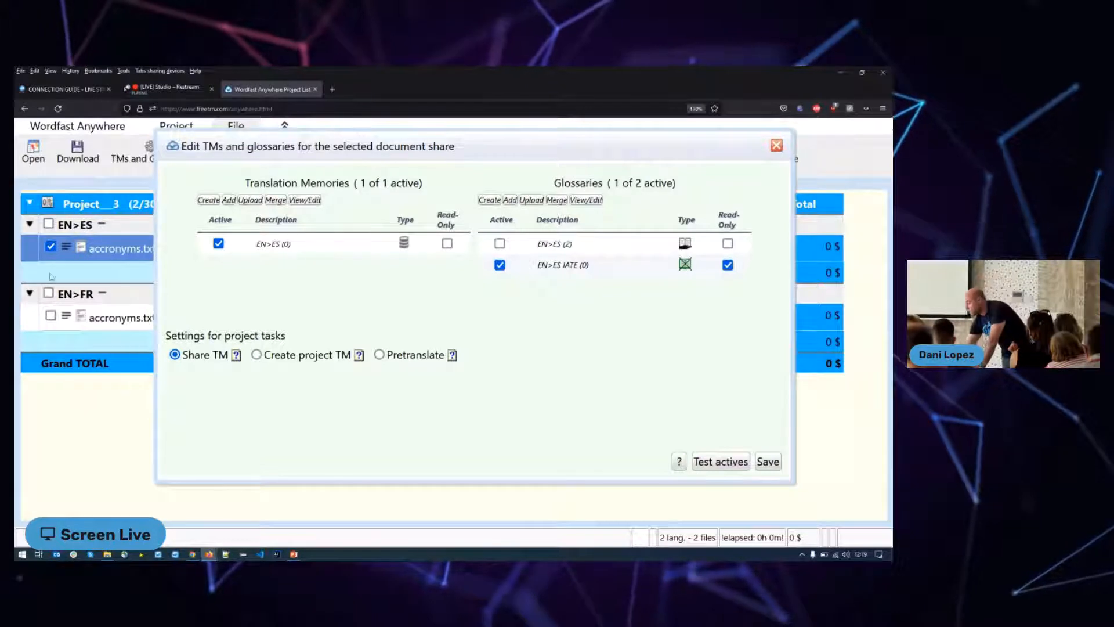
click(777, 146)
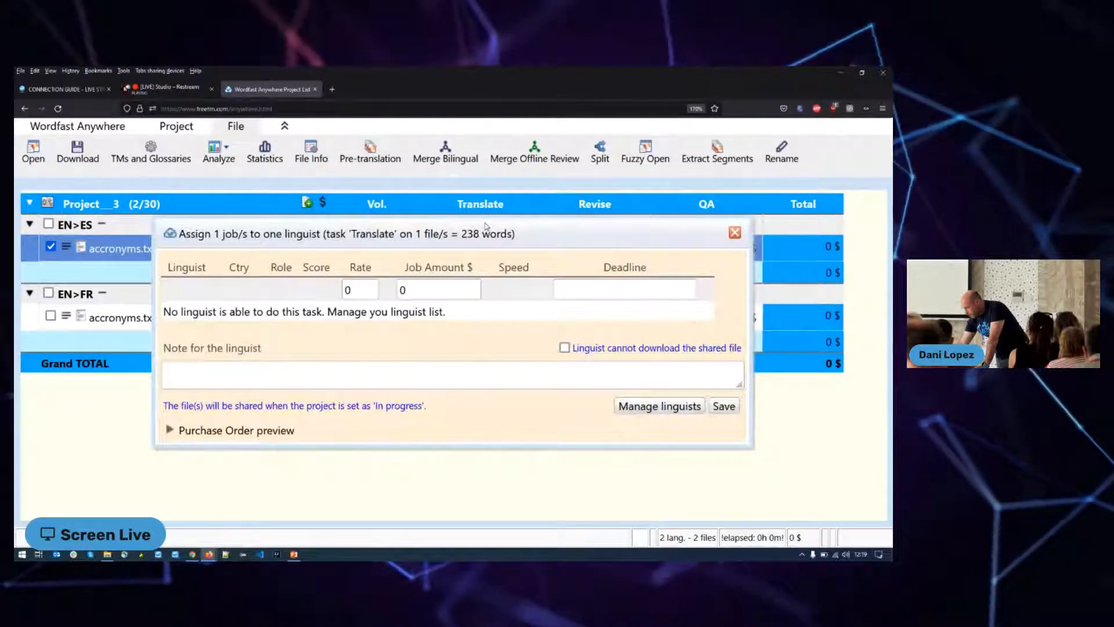
Review the linguist assignment form for the EN>ES Translate task and close it without assigning anyone.
drag(604, 264, 734, 233)
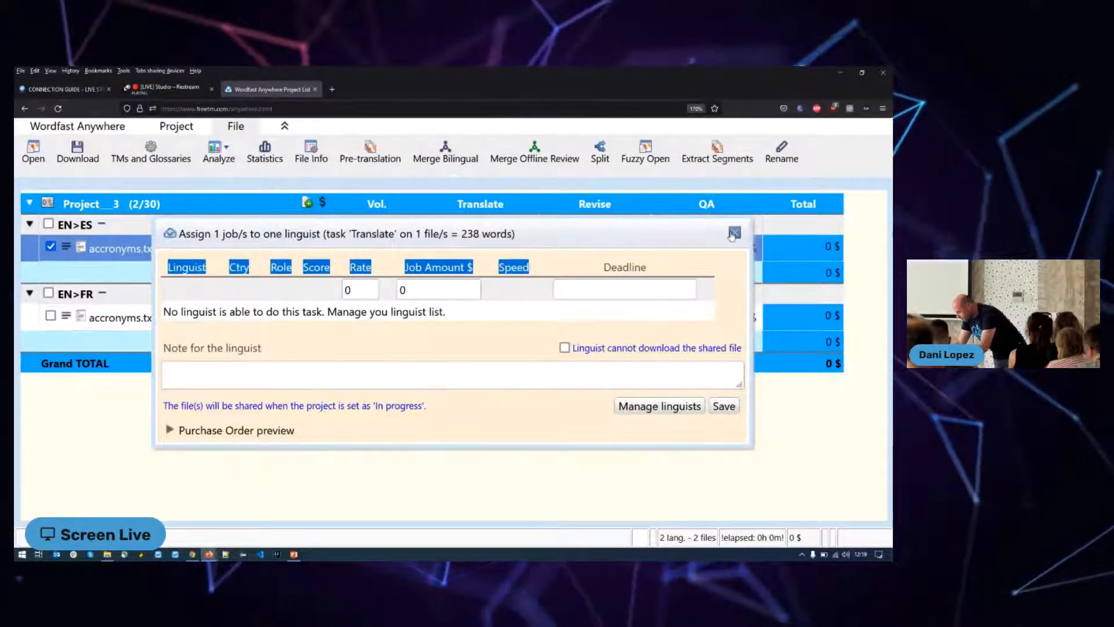
click(733, 233)
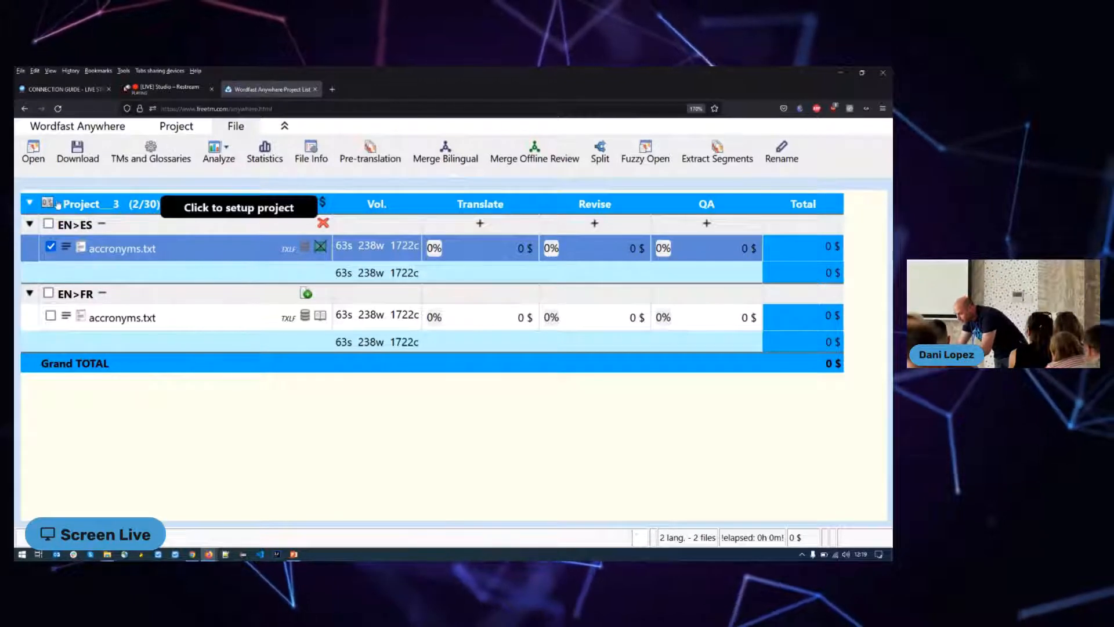
Review the project's linguist list and the EN>FR linguist's rates, speeds and scores without editing them.
click(195, 128)
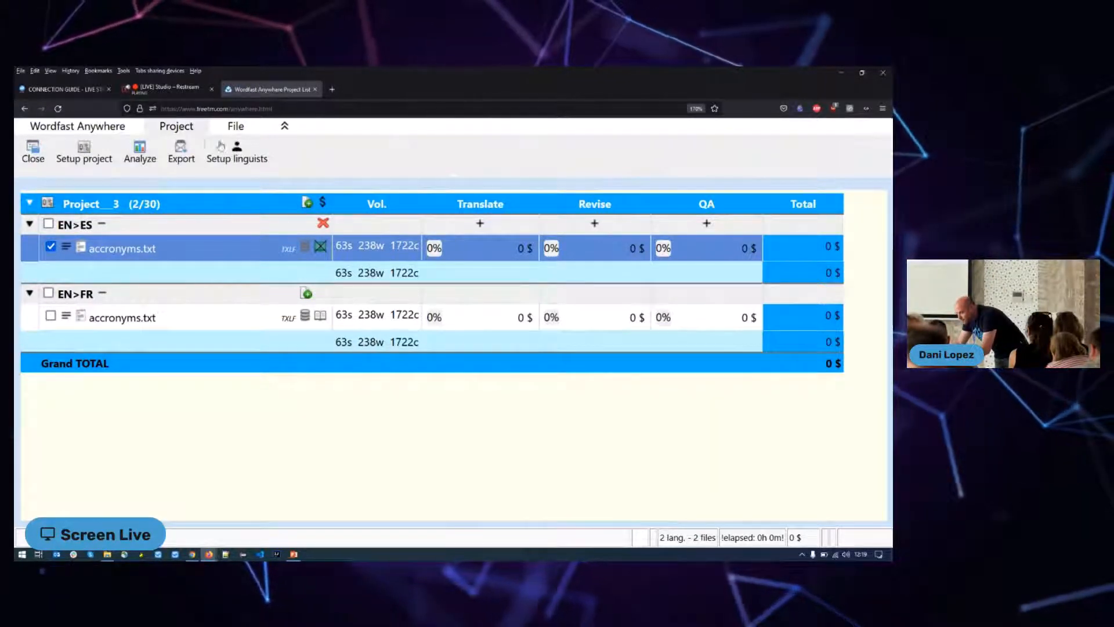
click(237, 152)
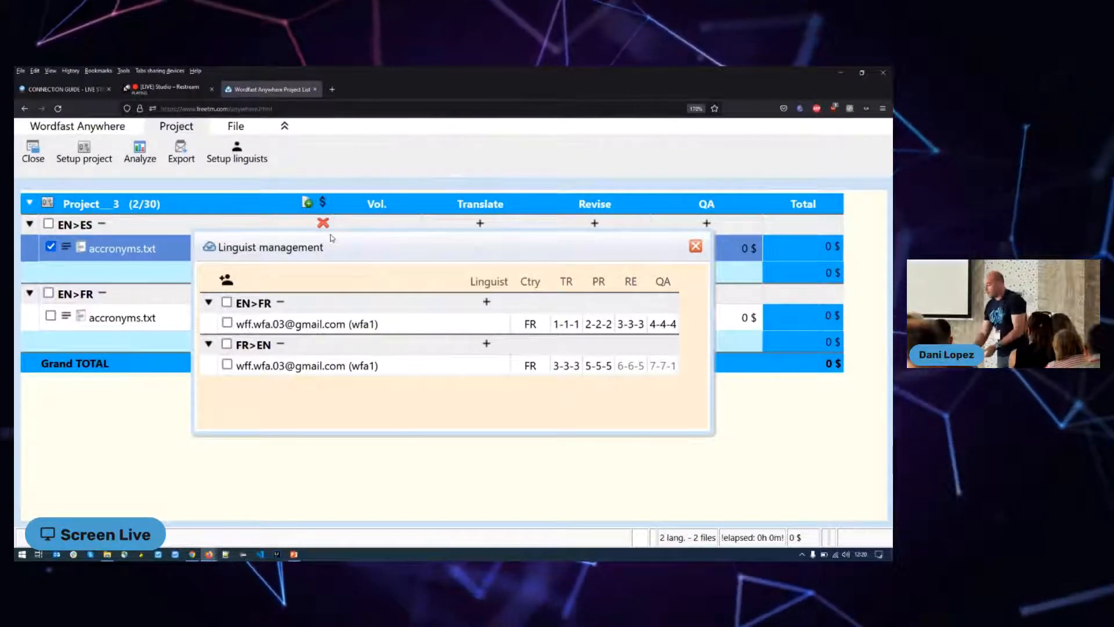
double_click(276, 324)
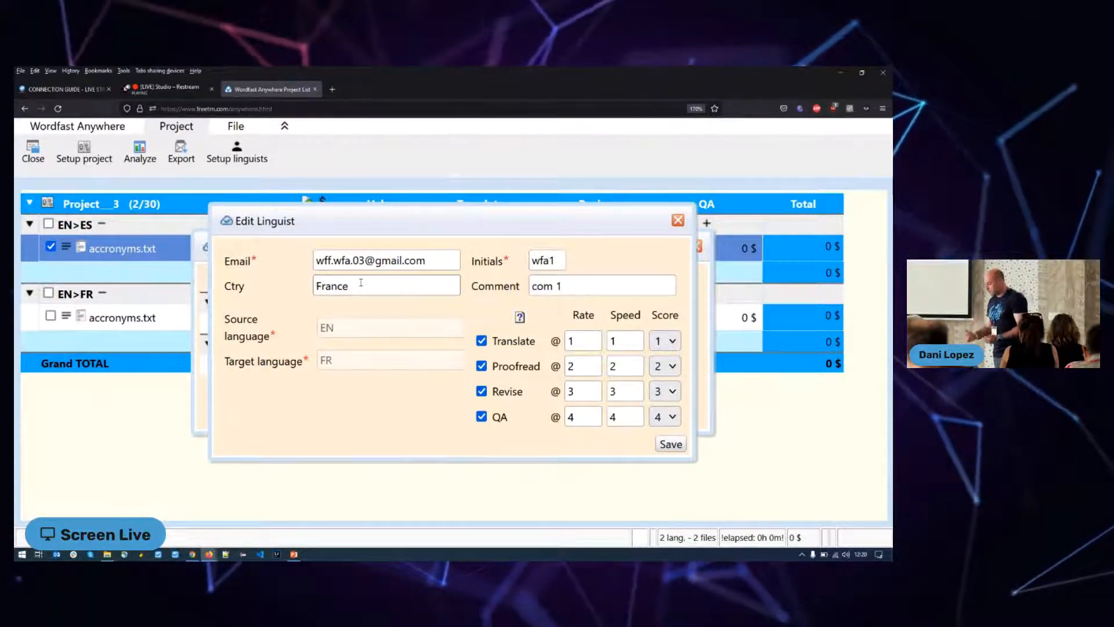
click(678, 221)
click(696, 246)
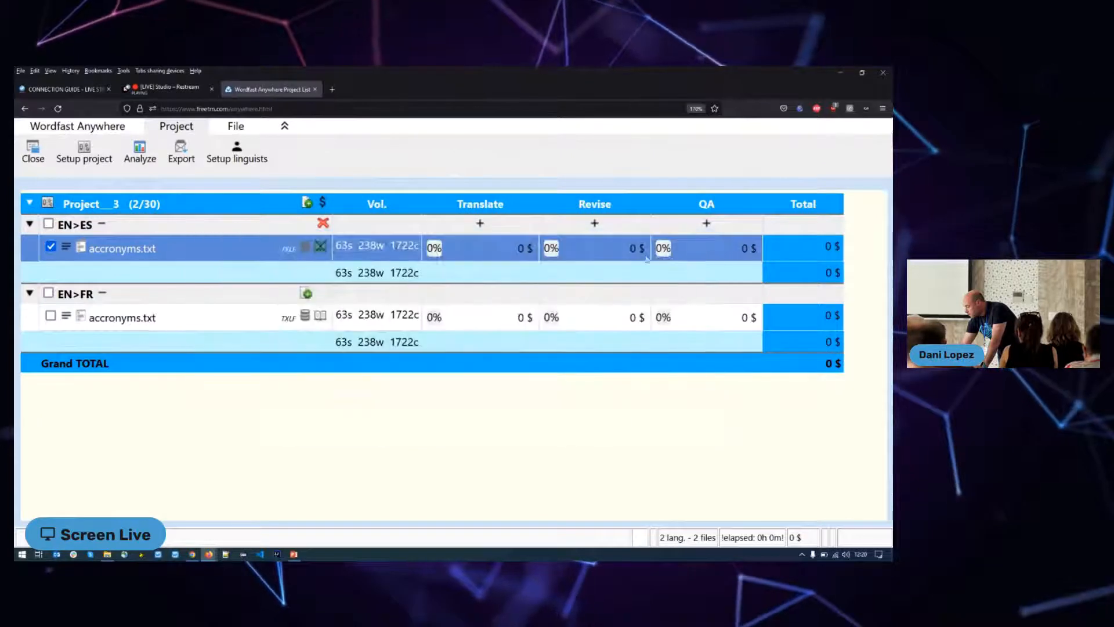
click(243, 165)
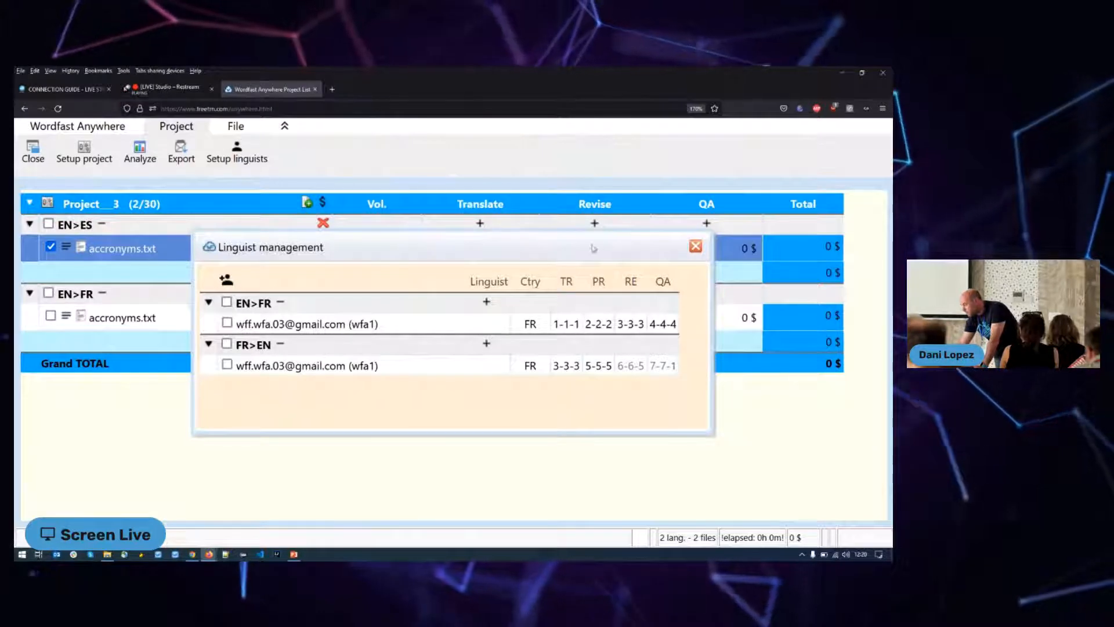
click(694, 248)
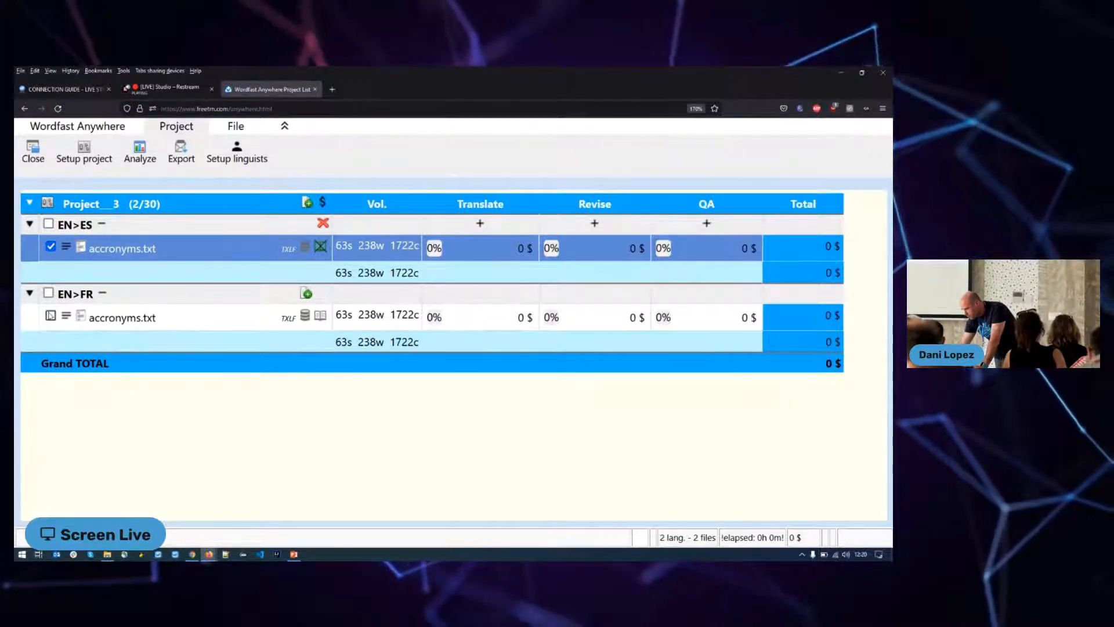
Assign the Translate task of the EN>FR accronyms.txt to the listed linguist and save the assignment.
click(122, 317)
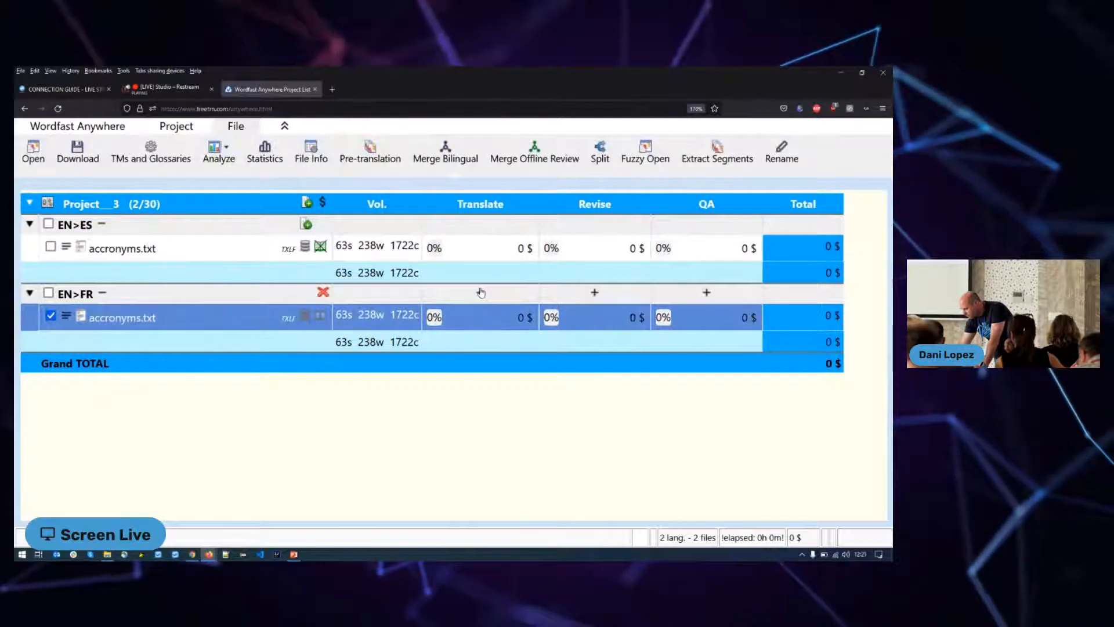
click(480, 292)
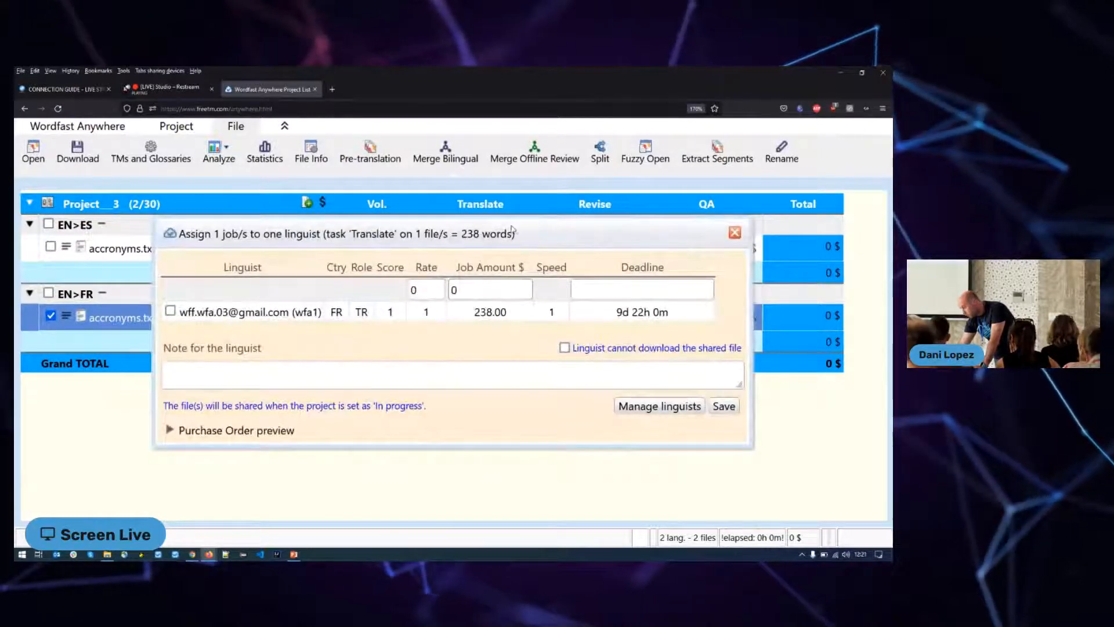
drag(523, 239, 558, 263)
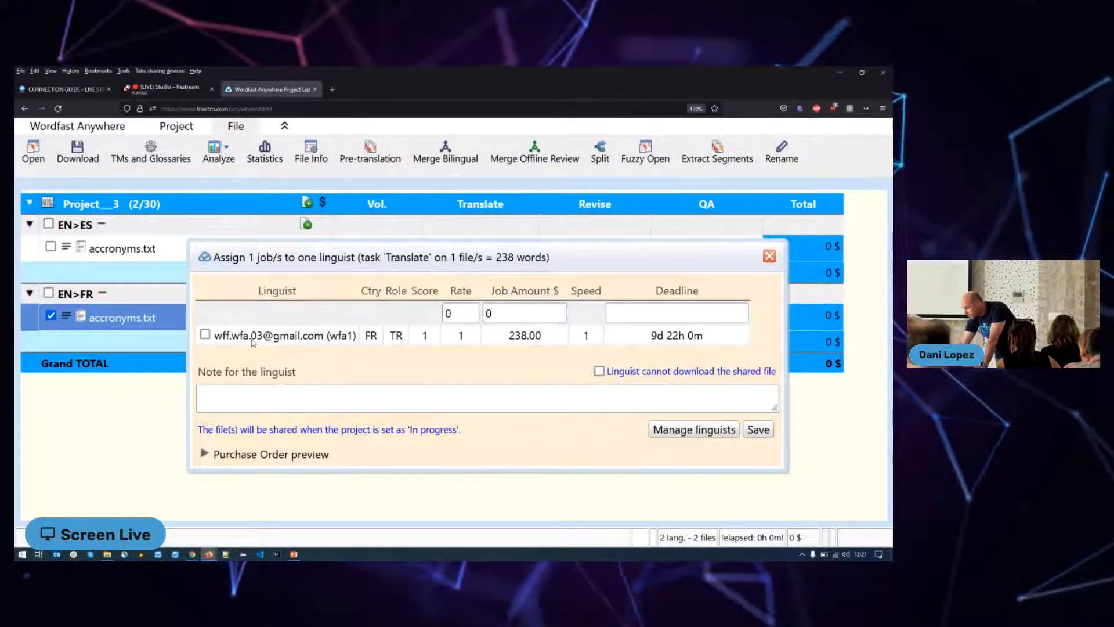
click(205, 335)
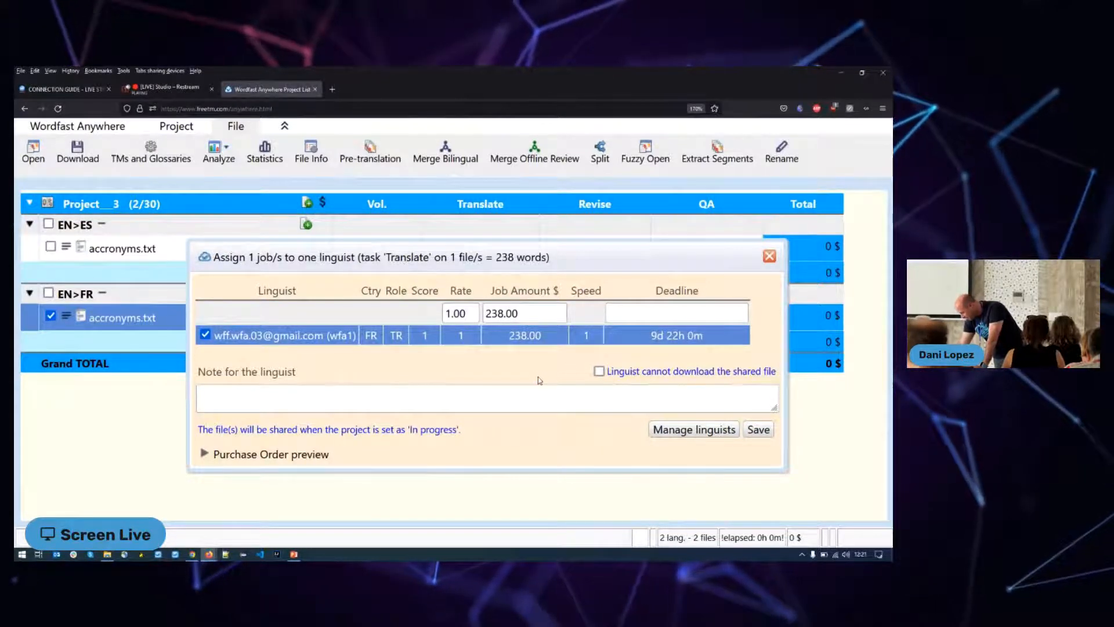
click(757, 431)
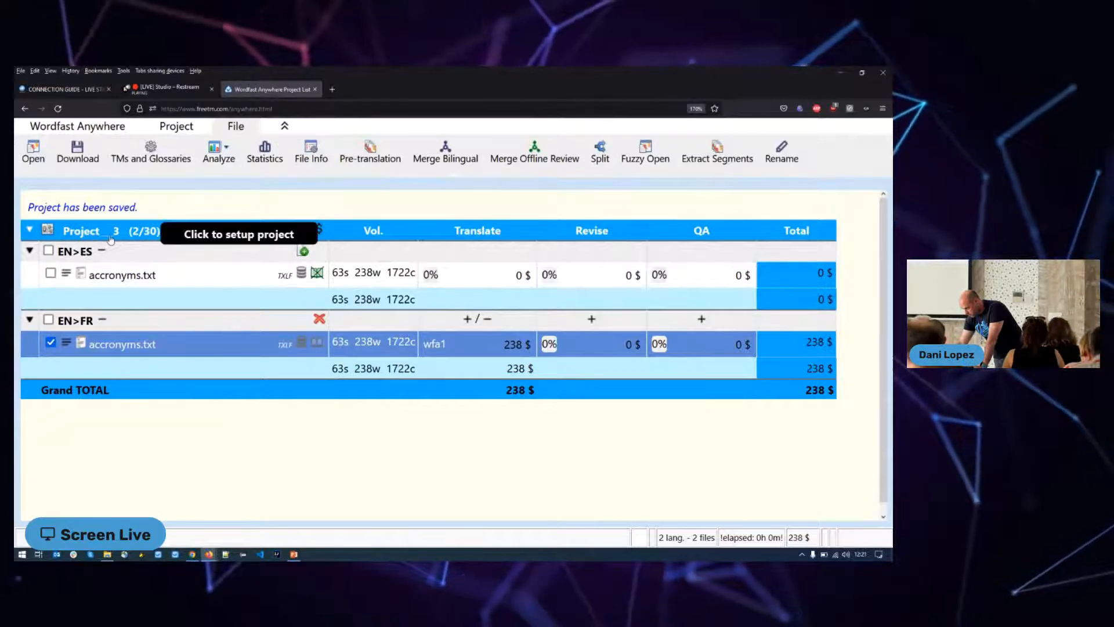
Change the status of the advanced project Project__3 to In progress in its setup and save the project.
click(92, 233)
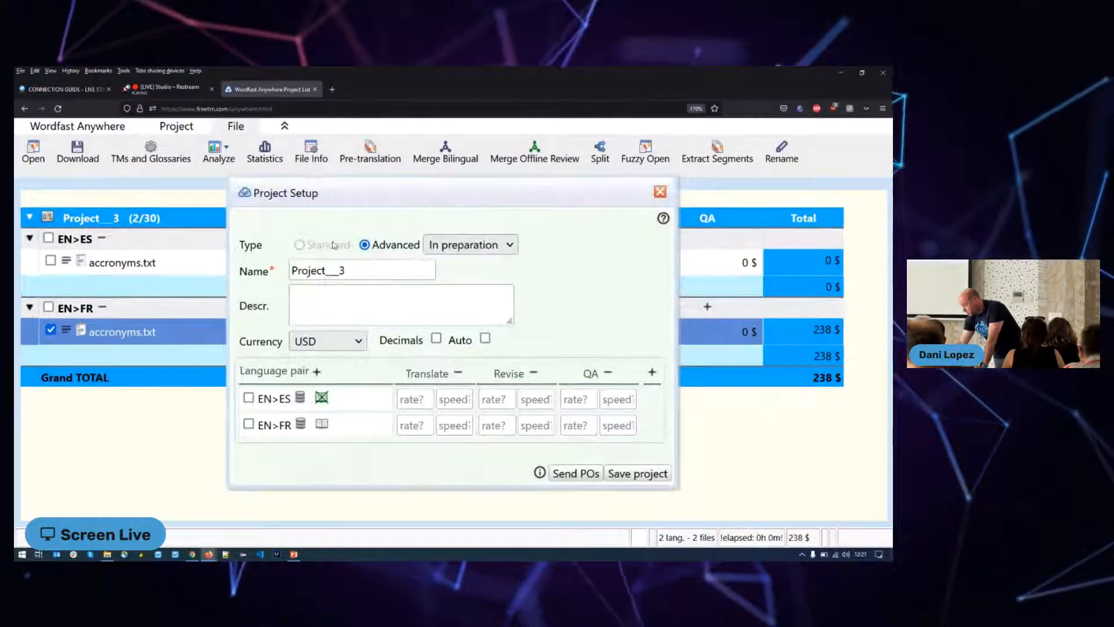
click(475, 247)
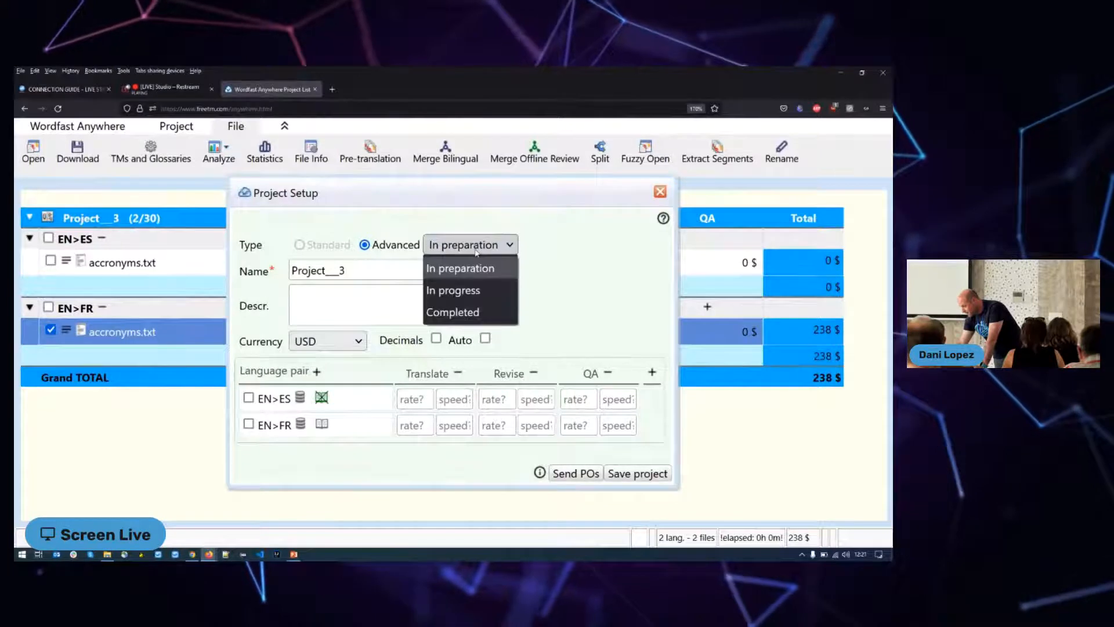
click(471, 289)
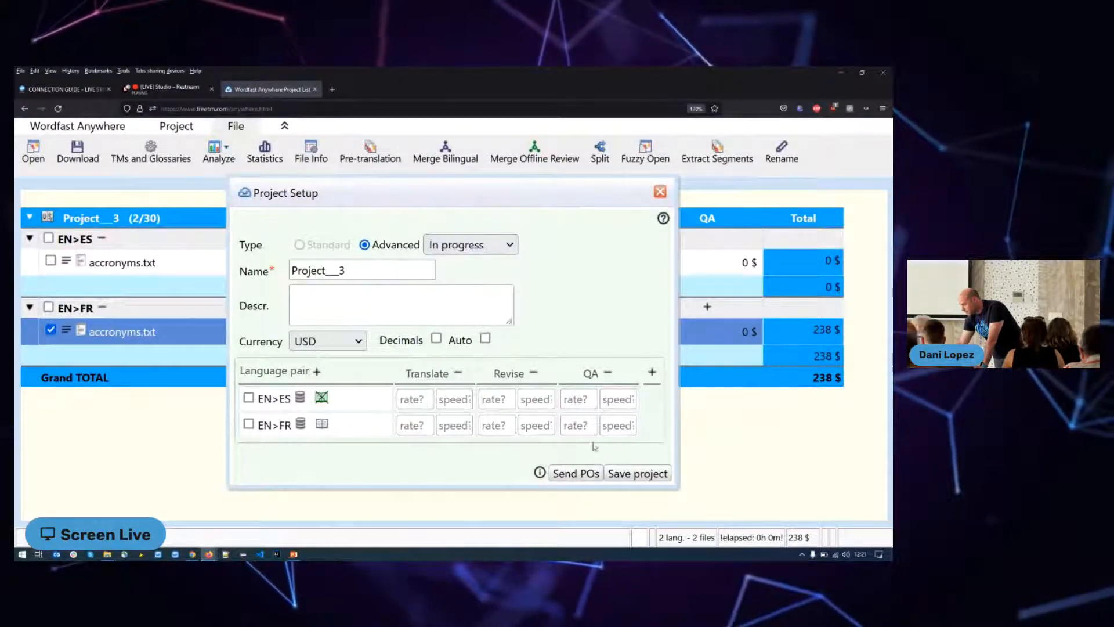
click(638, 473)
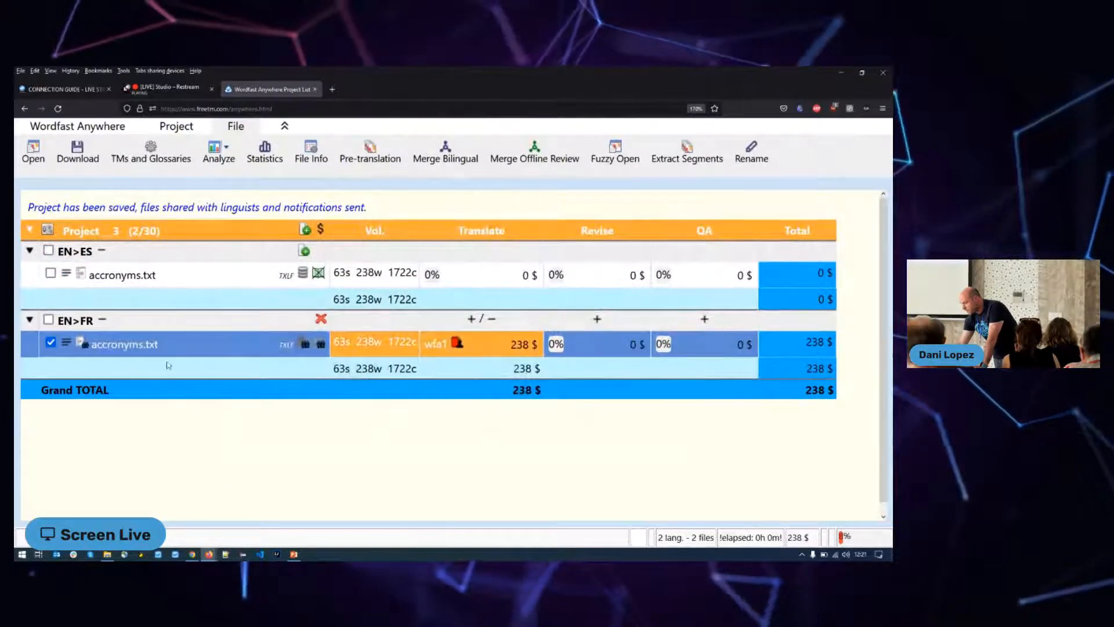
Assign the Revise task of the EN>FR accronyms.txt to the listed linguist at the 3.00 rate and save the assignment.
mouse_move(152, 349)
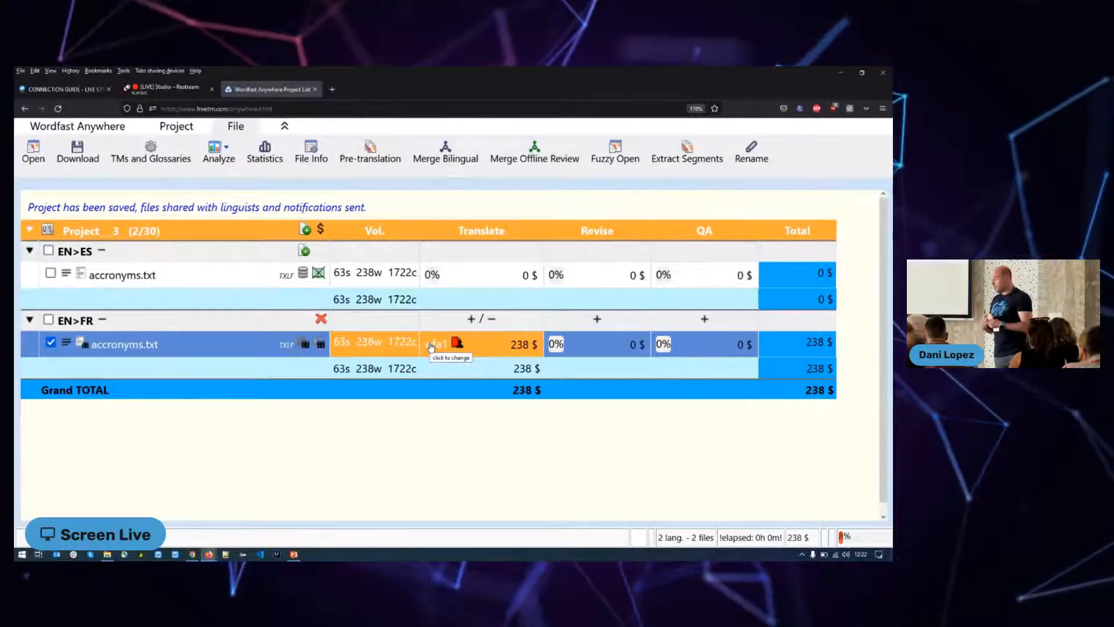
click(596, 320)
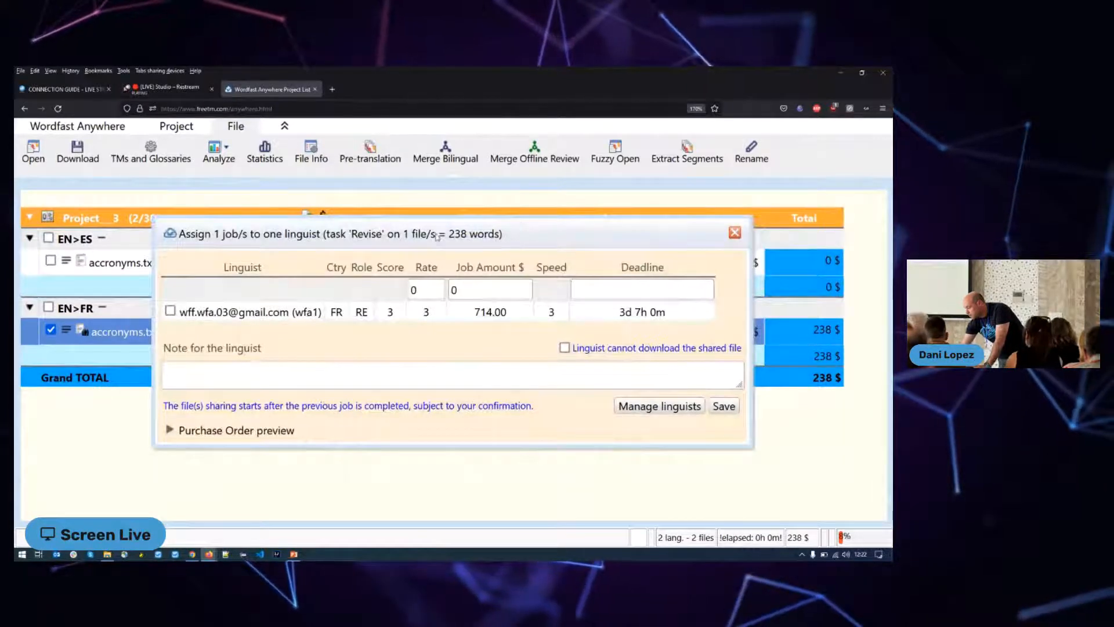
click(170, 312)
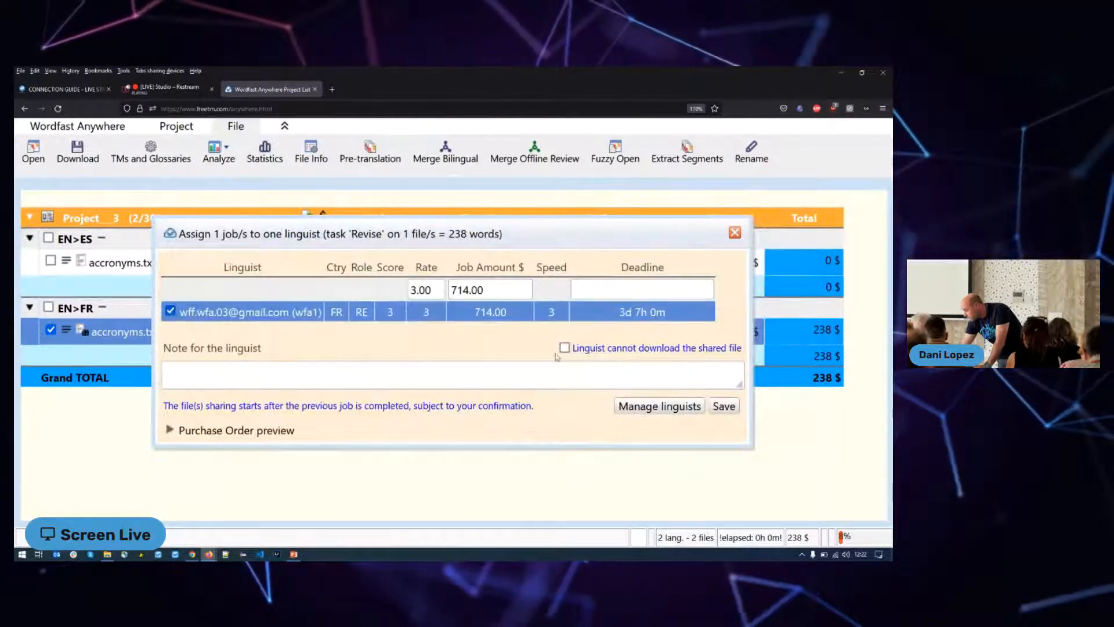
click(723, 407)
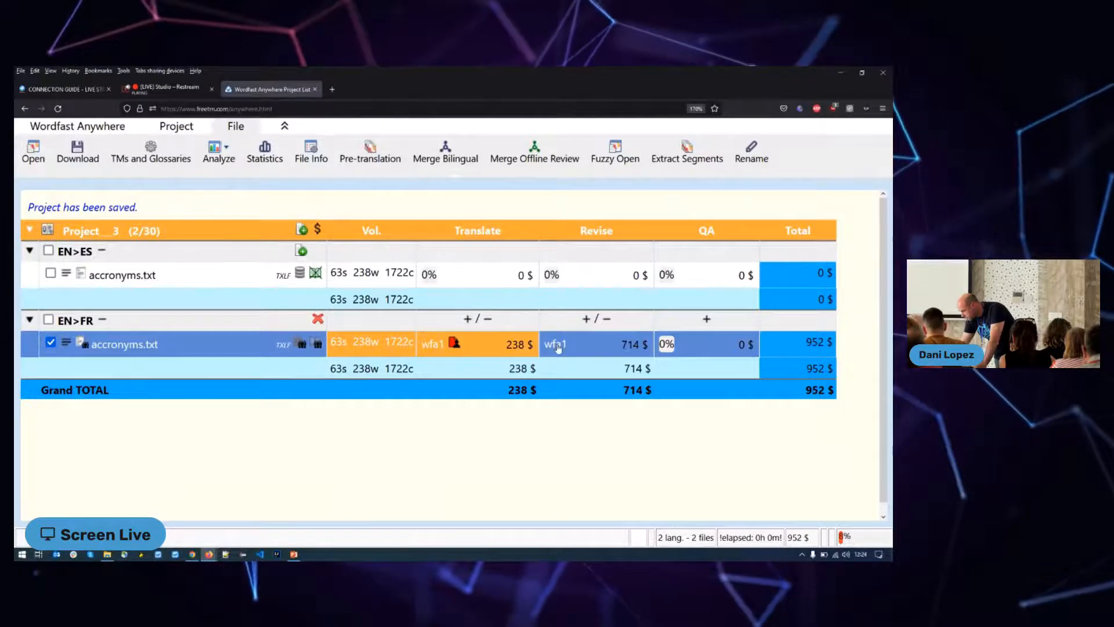
Examine the purchase order preview for the EN>FR Revise assignment and close the form without changing it.
click(554, 345)
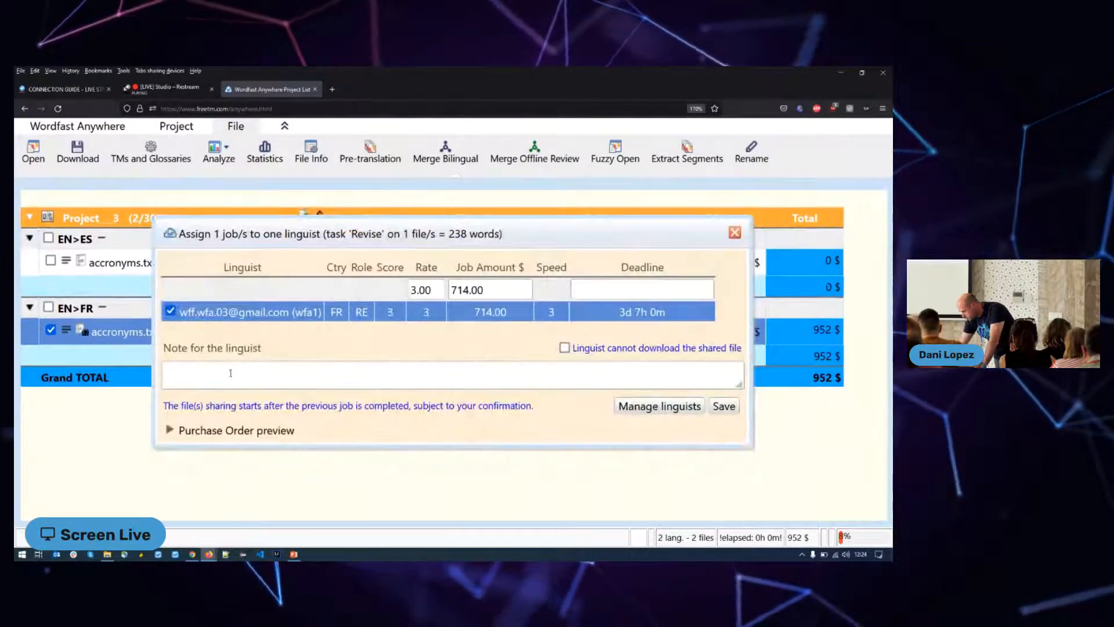
drag(443, 237, 446, 148)
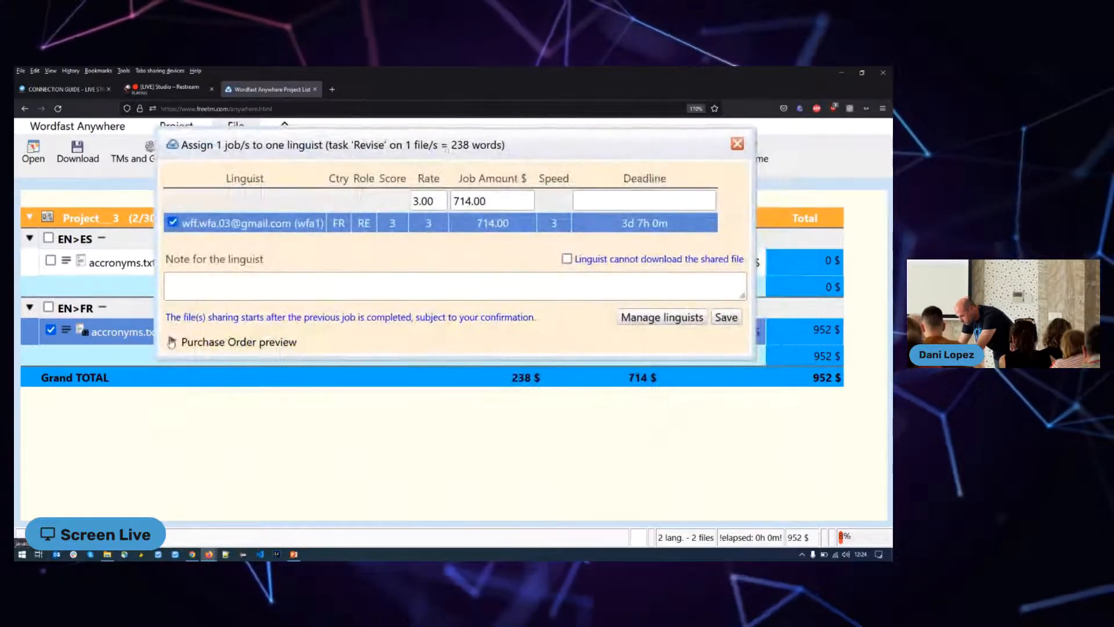
click(172, 341)
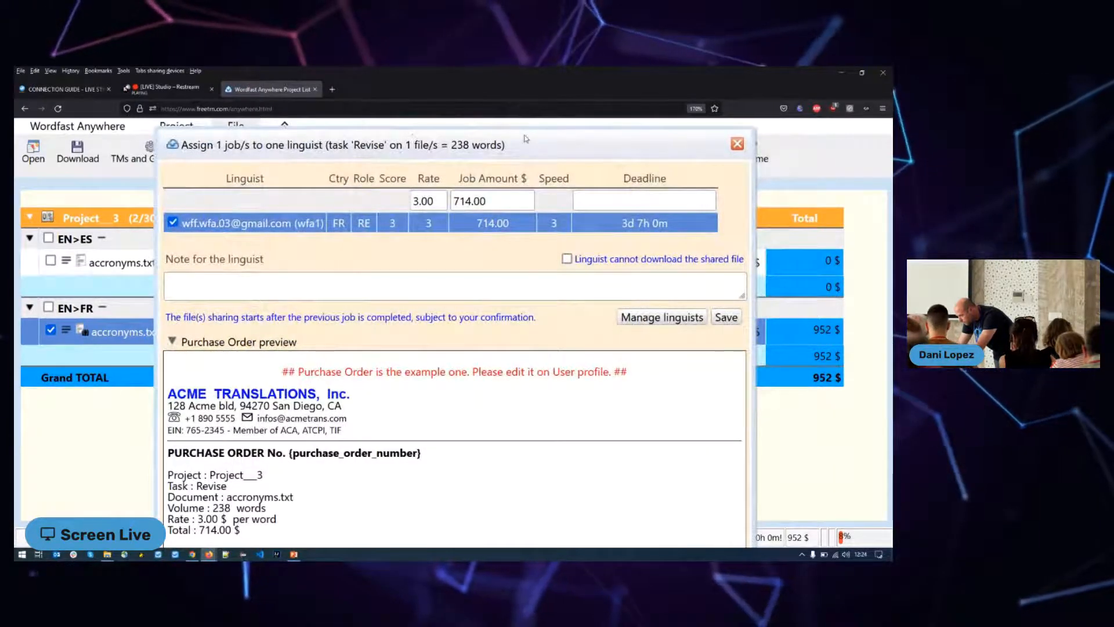
drag(524, 142, 530, 123)
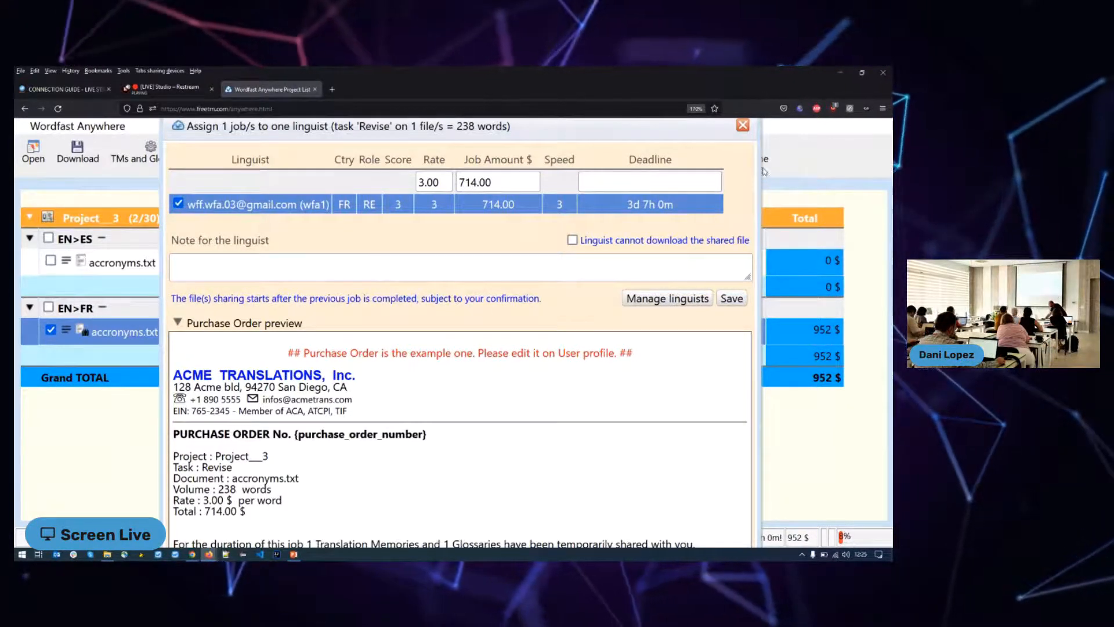
click(743, 126)
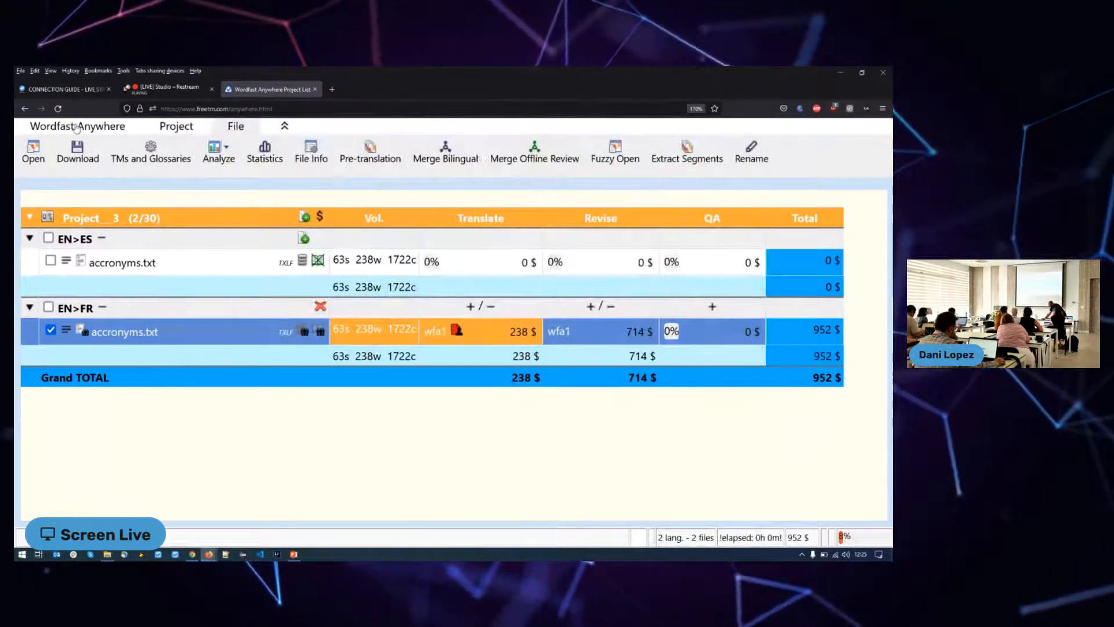
Examine the Purchase Order template in the user profile's project manager settings, from the company header through the job and document placeholders.
click(105, 127)
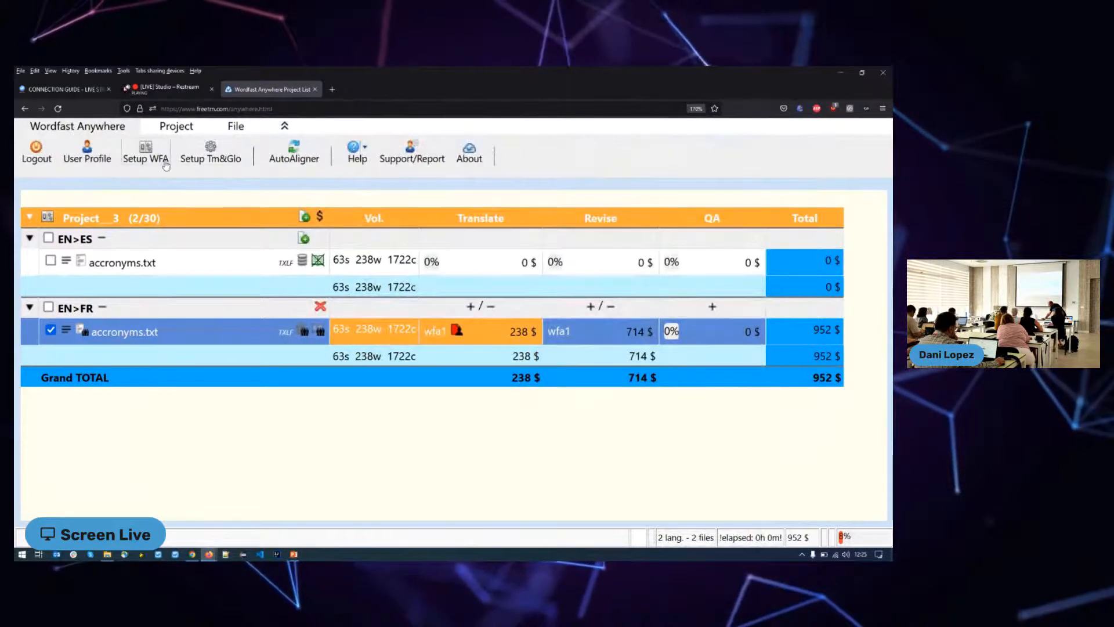
click(100, 162)
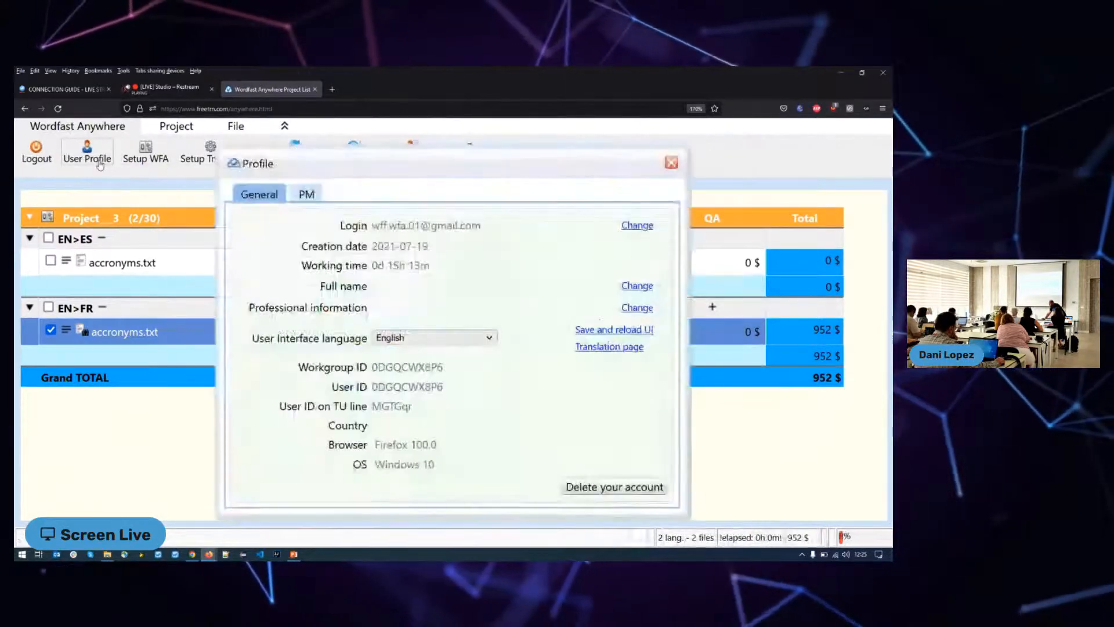
click(306, 194)
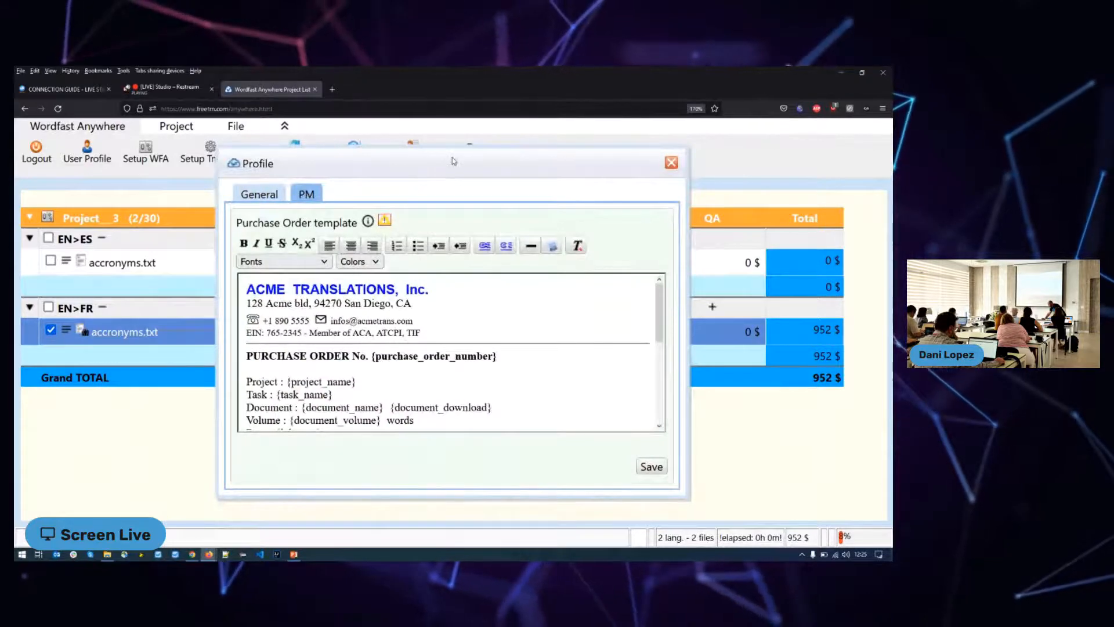
drag(453, 160, 451, 147)
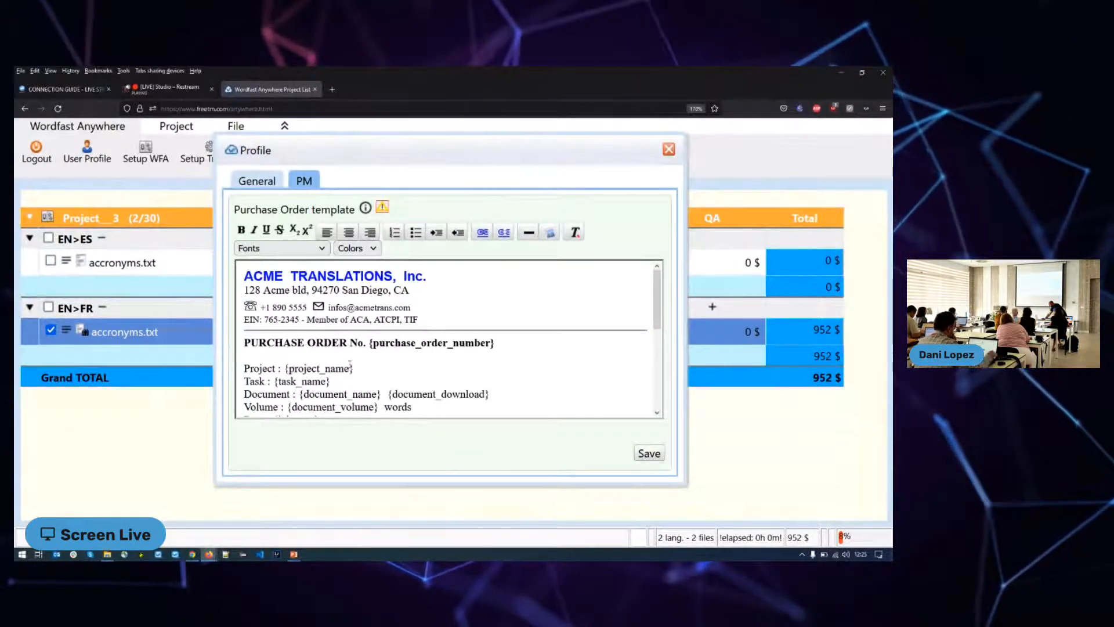
mouse_move(278, 368)
mouse_down()
mouse_move(310, 369)
mouse_move(281, 368)
mouse_up()
click(288, 367)
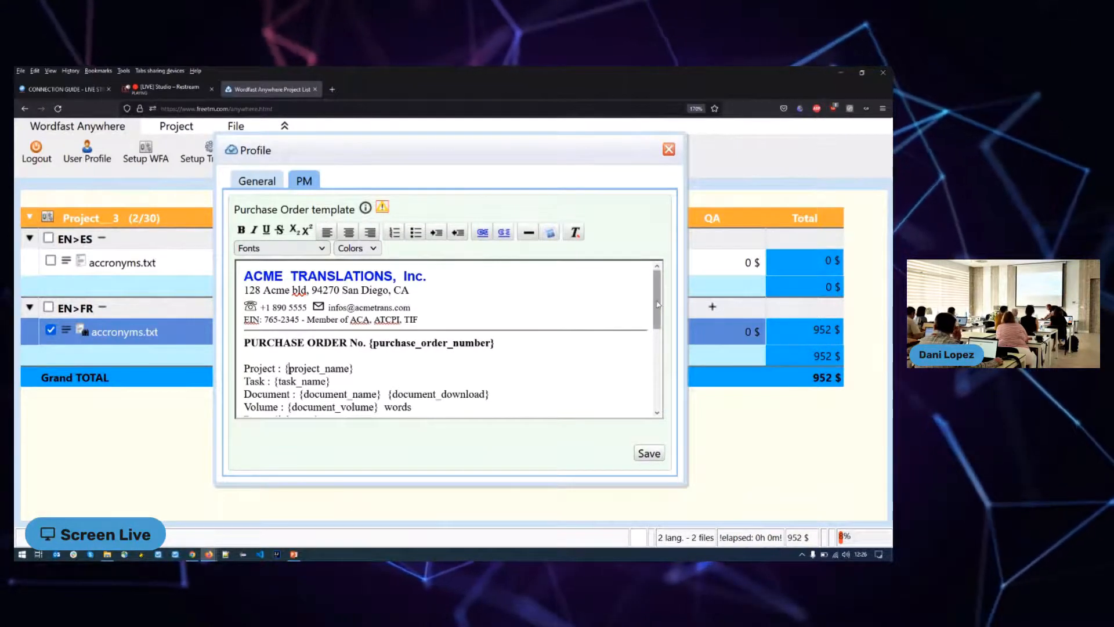
drag(658, 304, 656, 347)
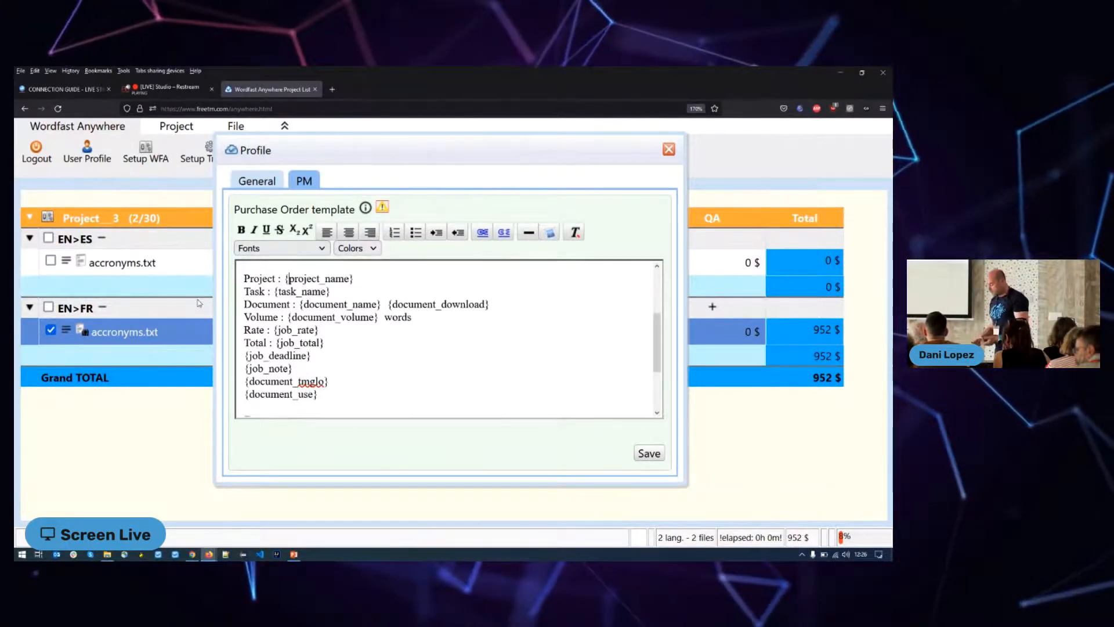
Review the key of dynamic parameters for purchase orders, and close it and the profile without saving.
click(366, 208)
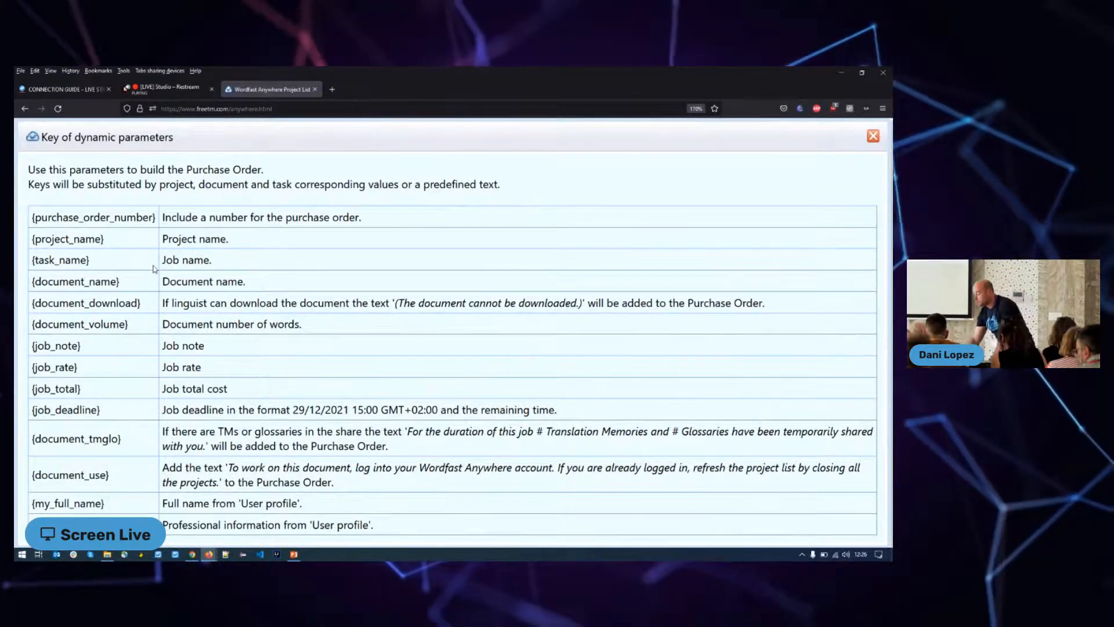
click(872, 137)
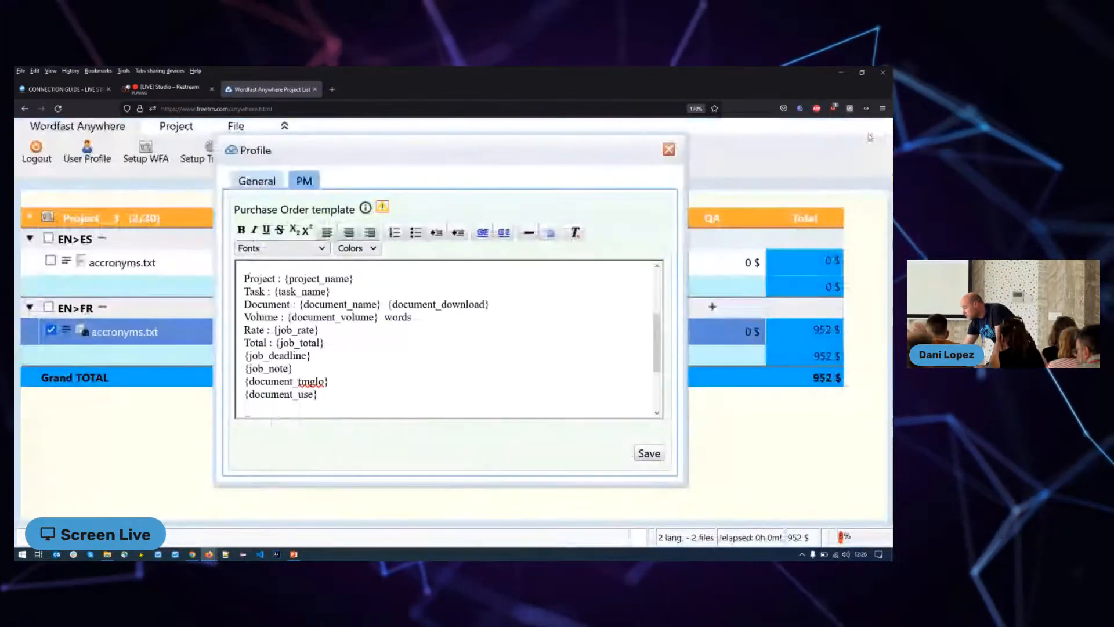
click(668, 150)
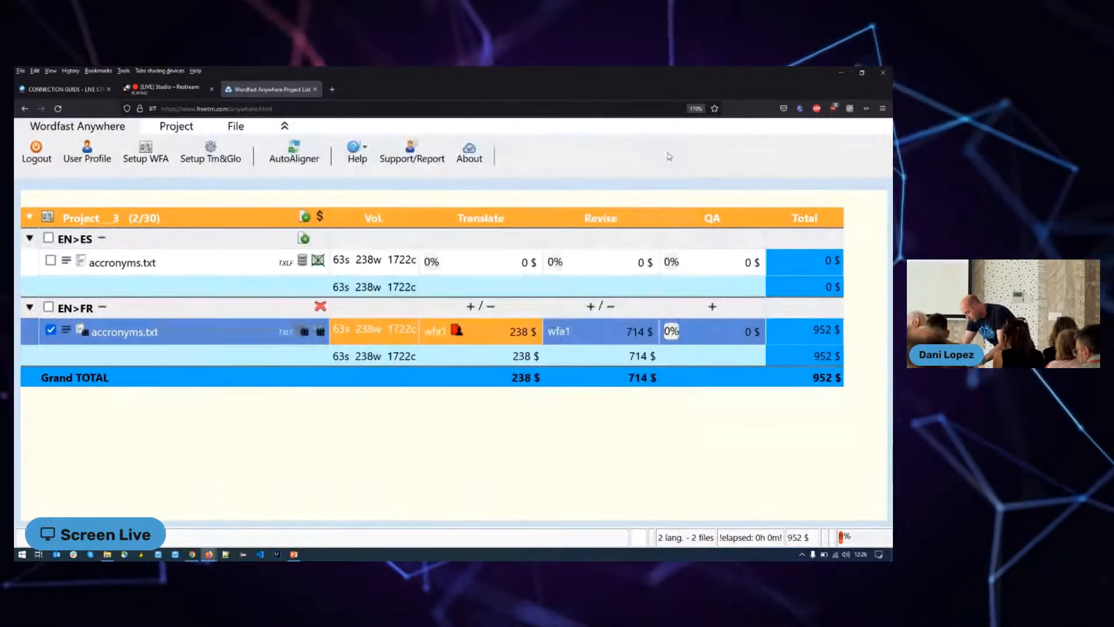